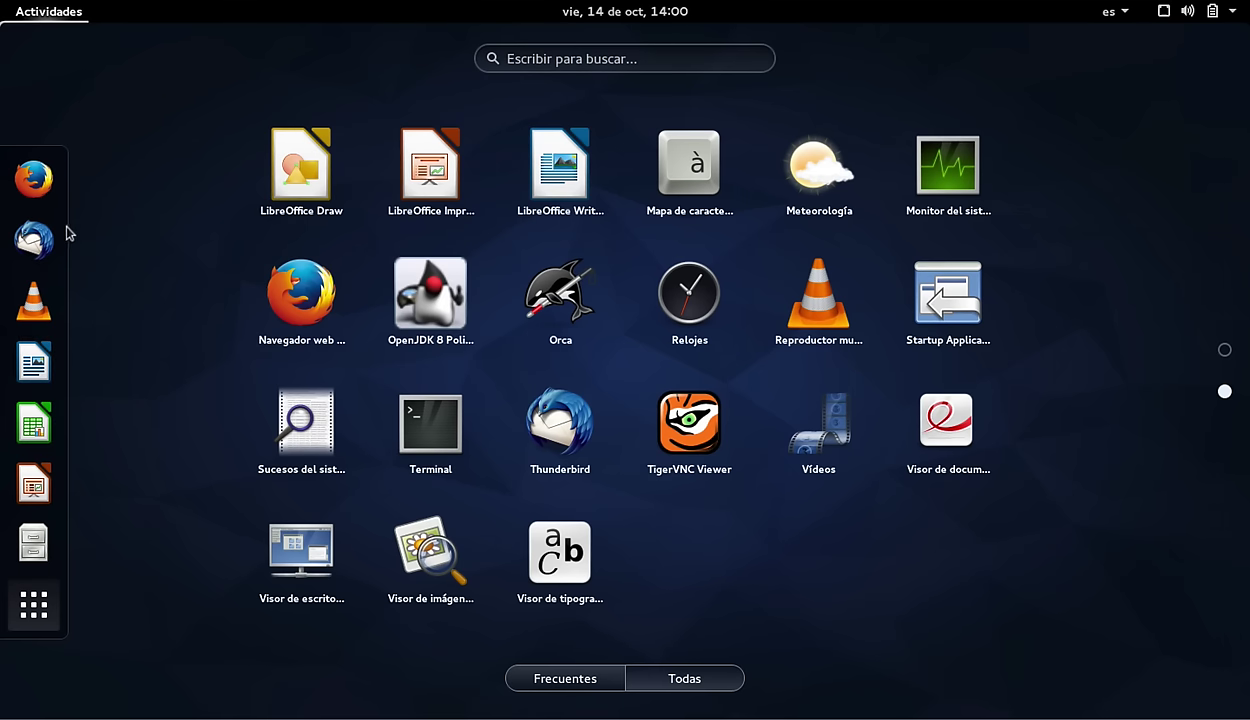
Remove the VLC media player from the dash favourites and leave the applications overview
right_click(33, 296)
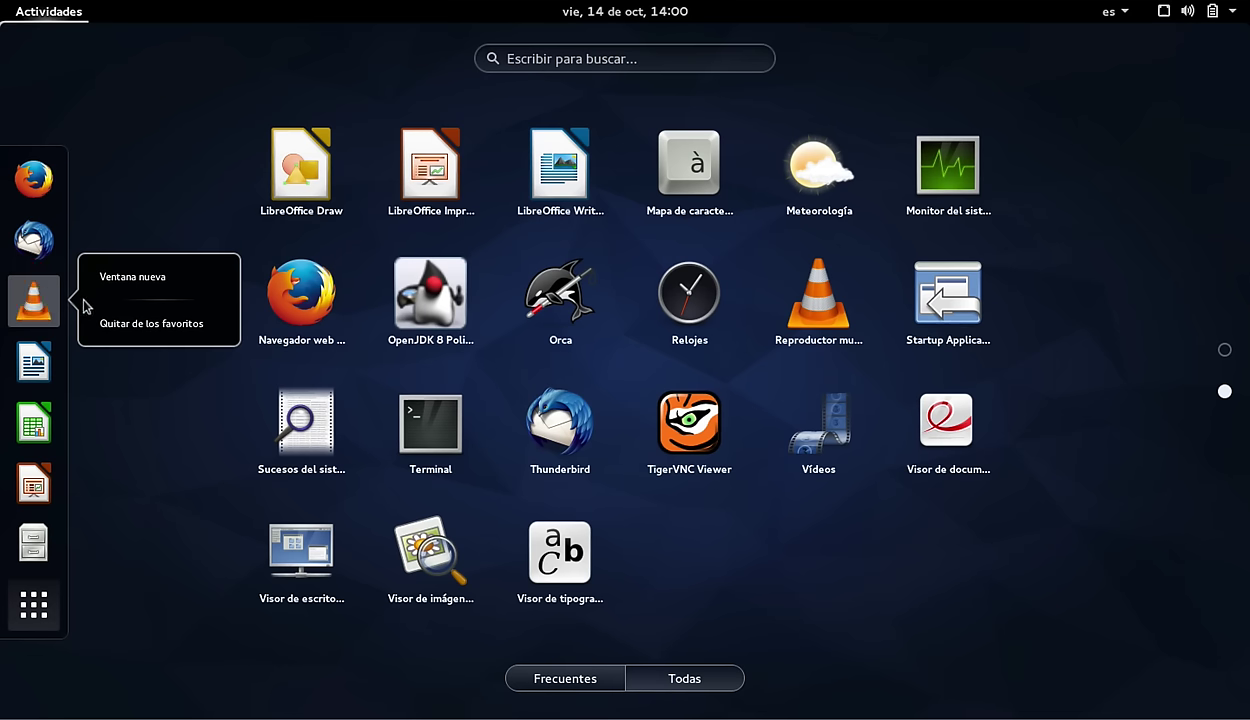
click(113, 323)
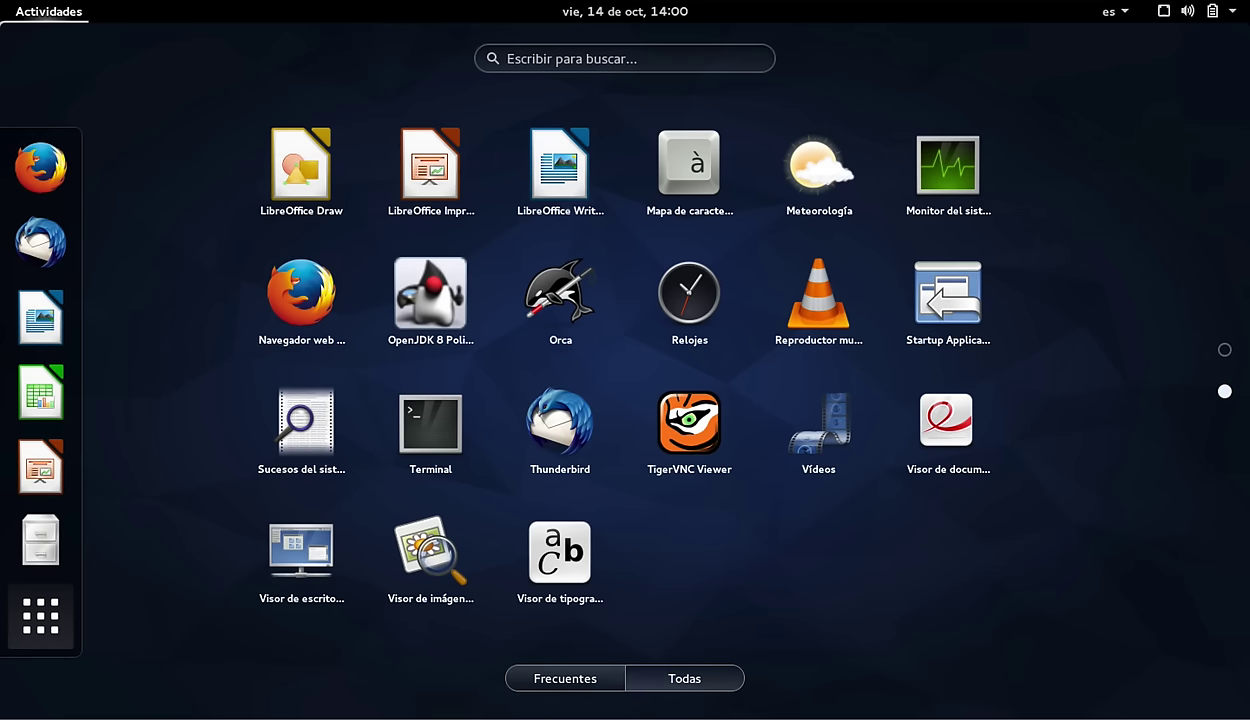
click(40, 615)
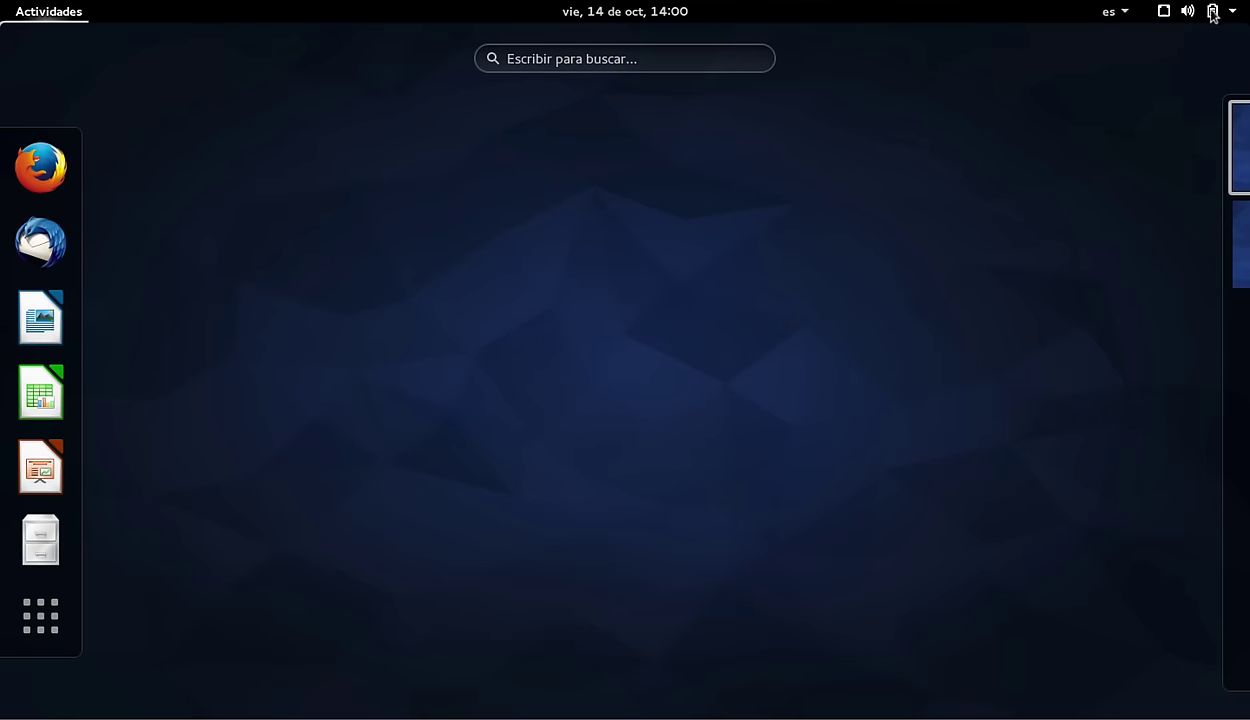
Open the system settings and review which applications are included in the Buscar settings
click(1212, 12)
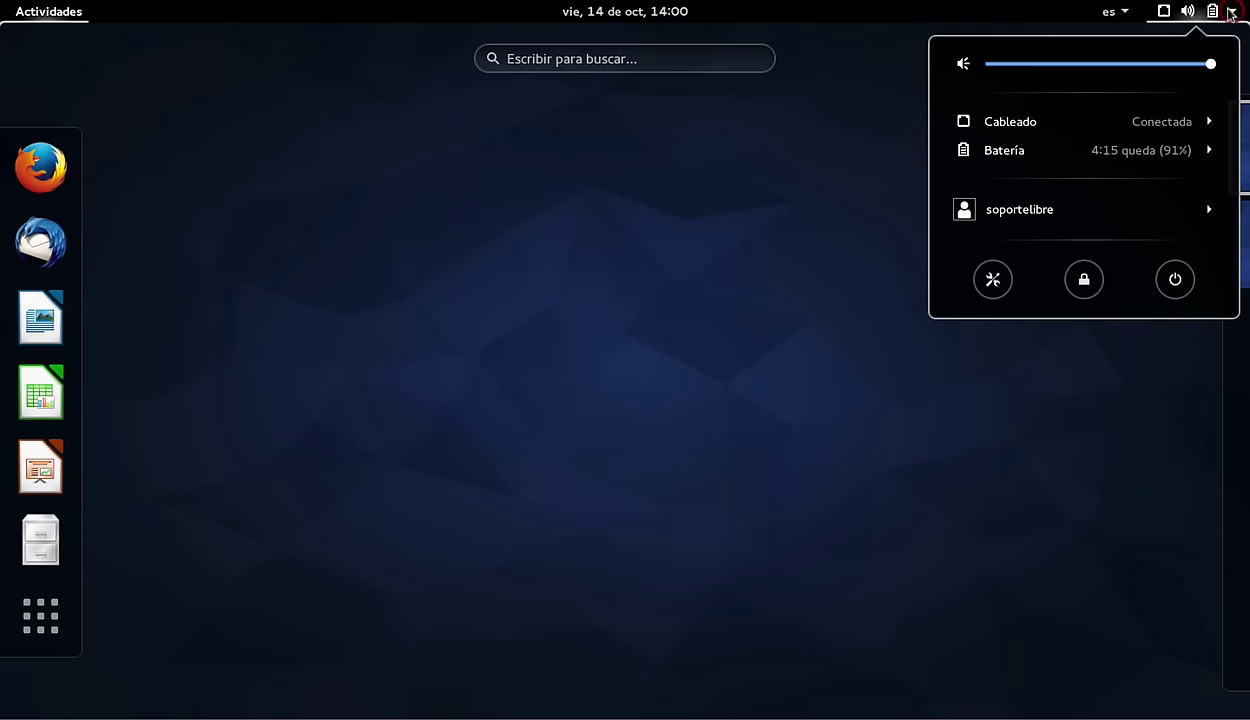
click(994, 281)
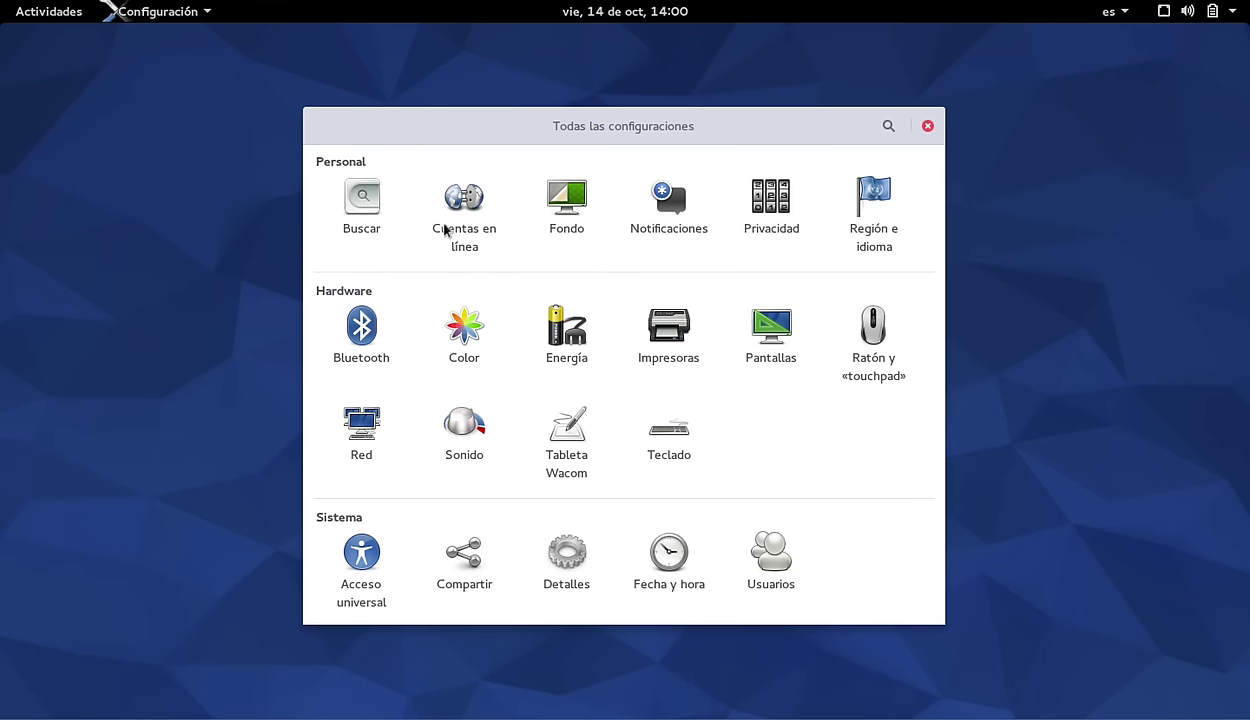
click(365, 198)
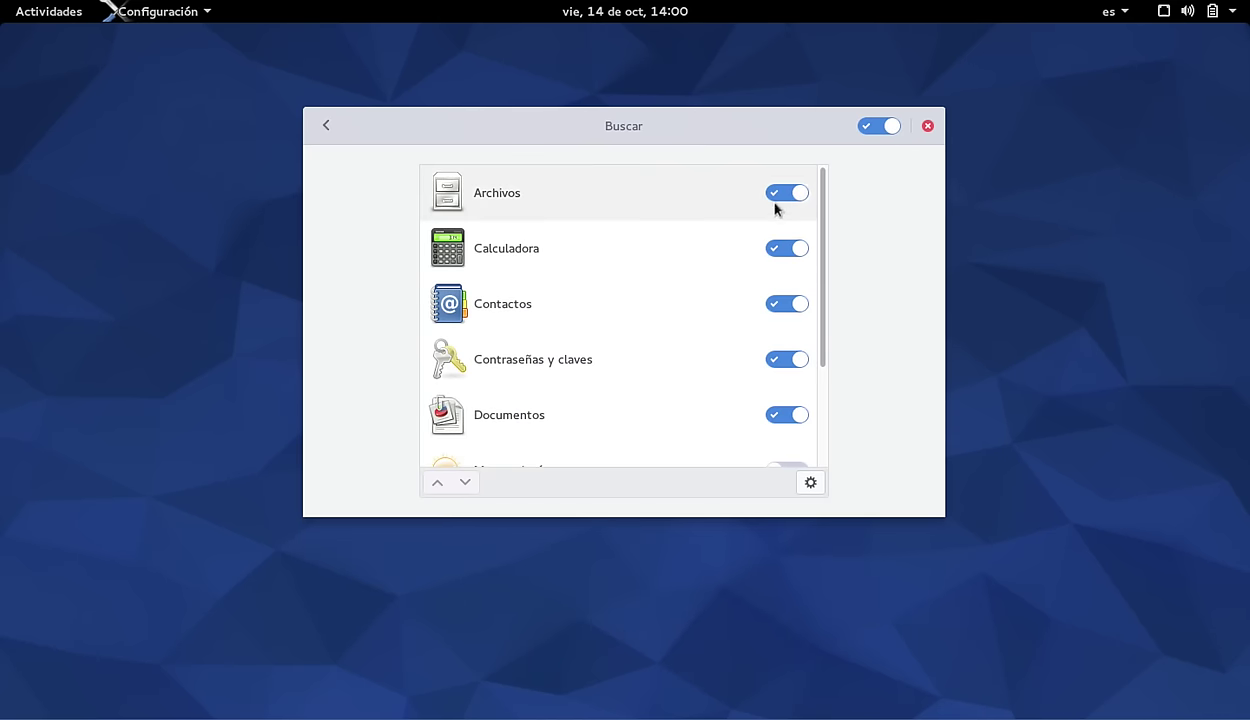
mouse_move(817, 186)
mouse_down()
mouse_move(803, 307)
mouse_move(806, 332)
mouse_move(820, 184)
mouse_move(812, 375)
mouse_move(806, 204)
mouse_up()
click(325, 124)
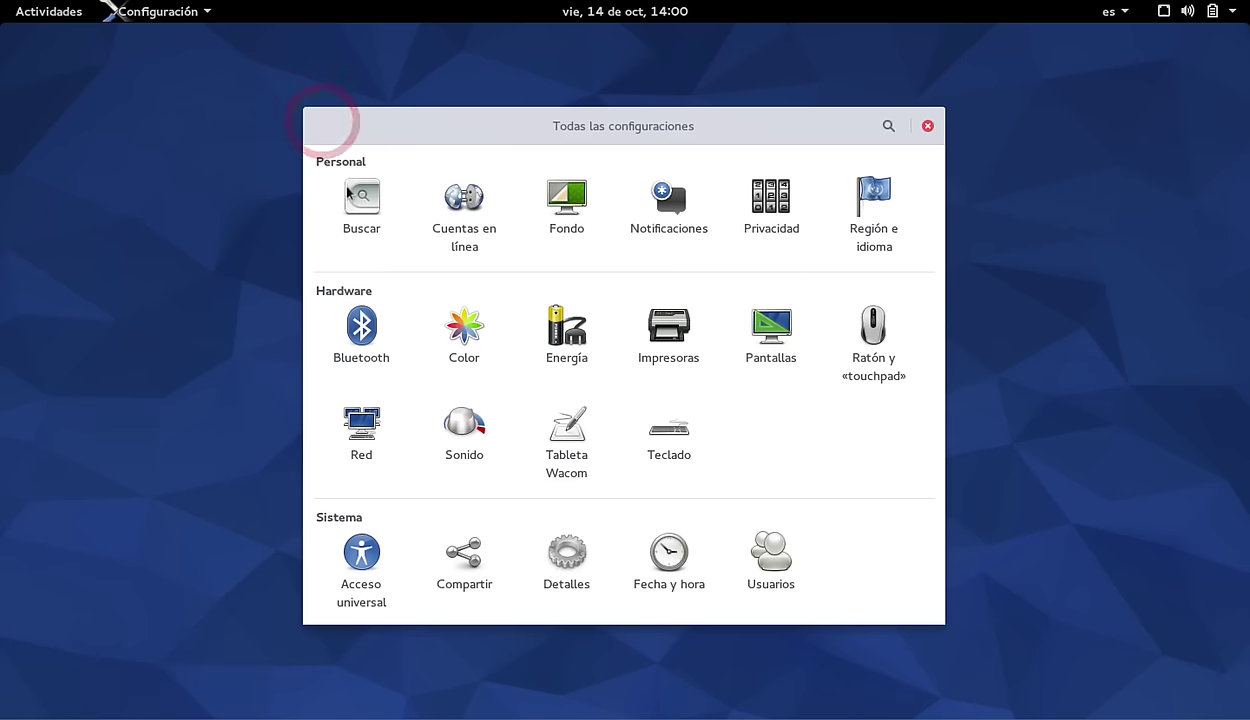
Set the desktop background to the turquoise geometric wallpaper from Fondos de escritorio
click(549, 210)
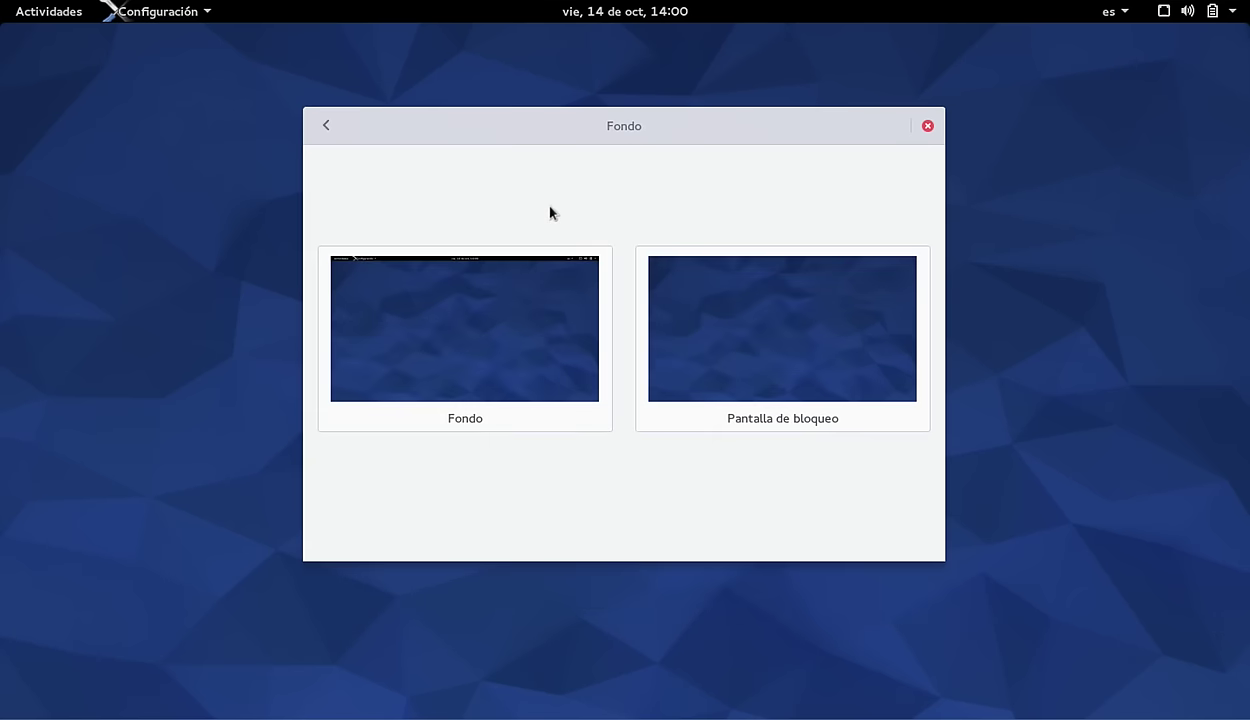
click(458, 419)
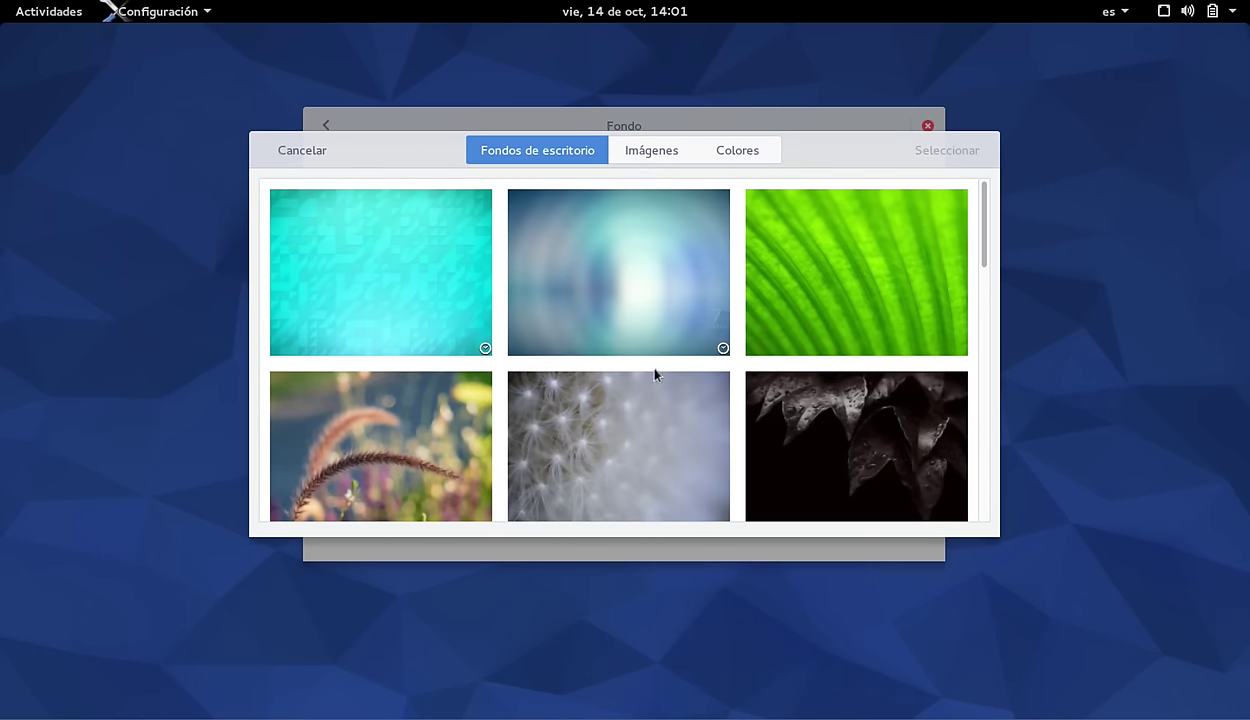
click(655, 152)
click(738, 158)
click(668, 152)
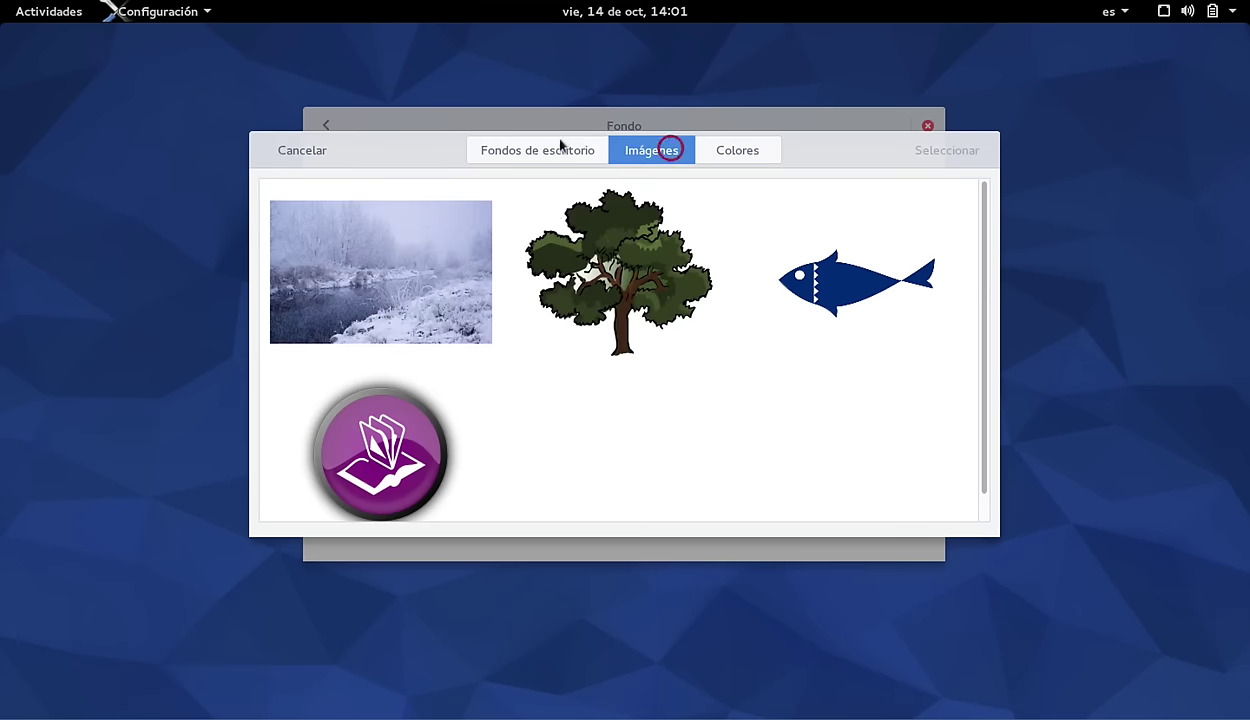
click(560, 152)
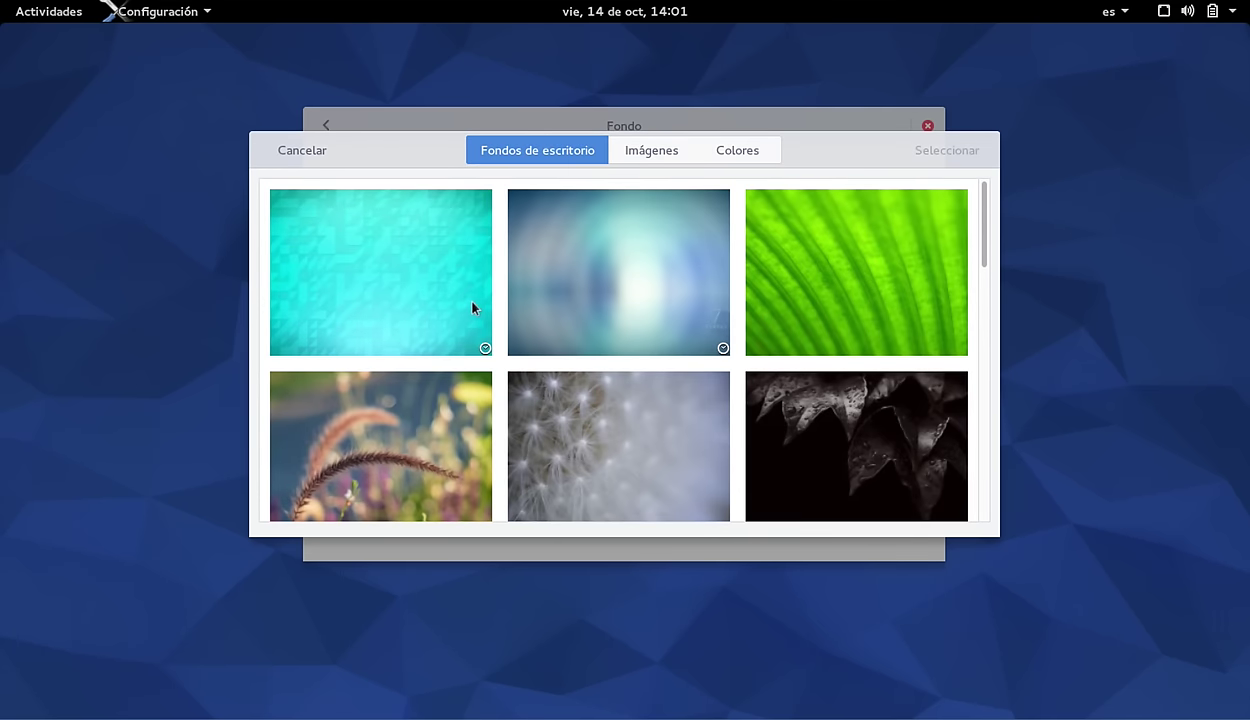
click(430, 302)
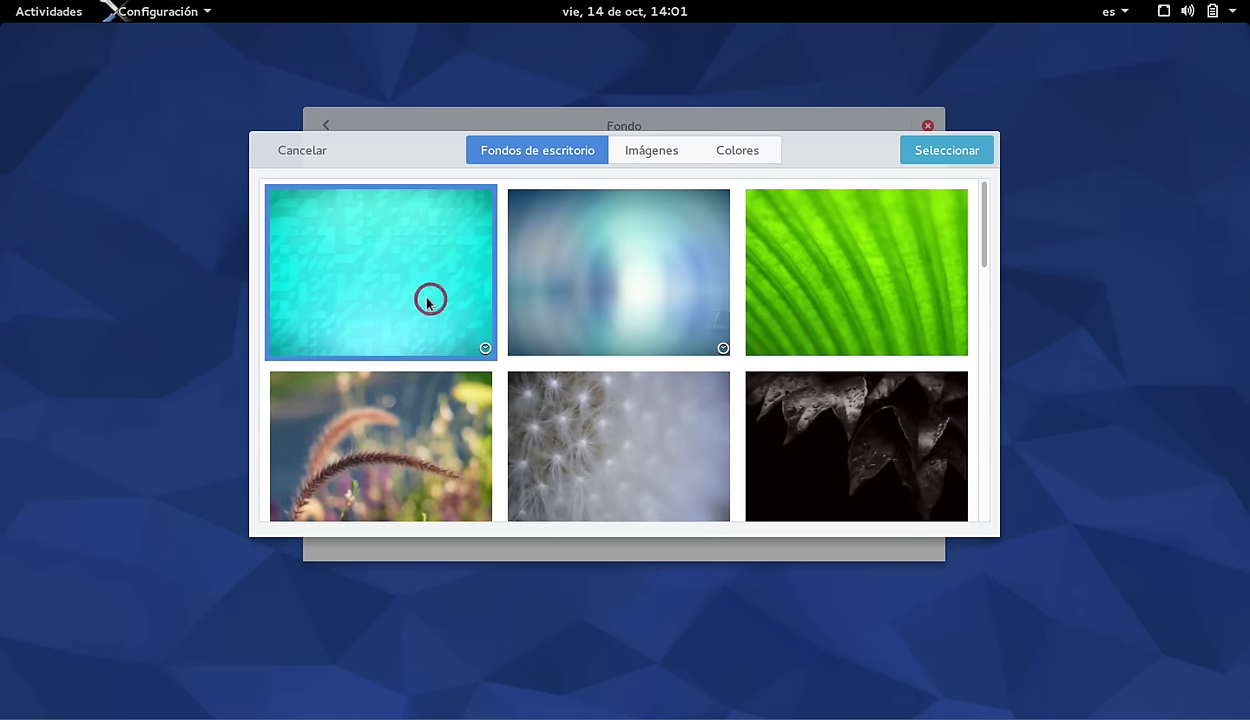
click(948, 157)
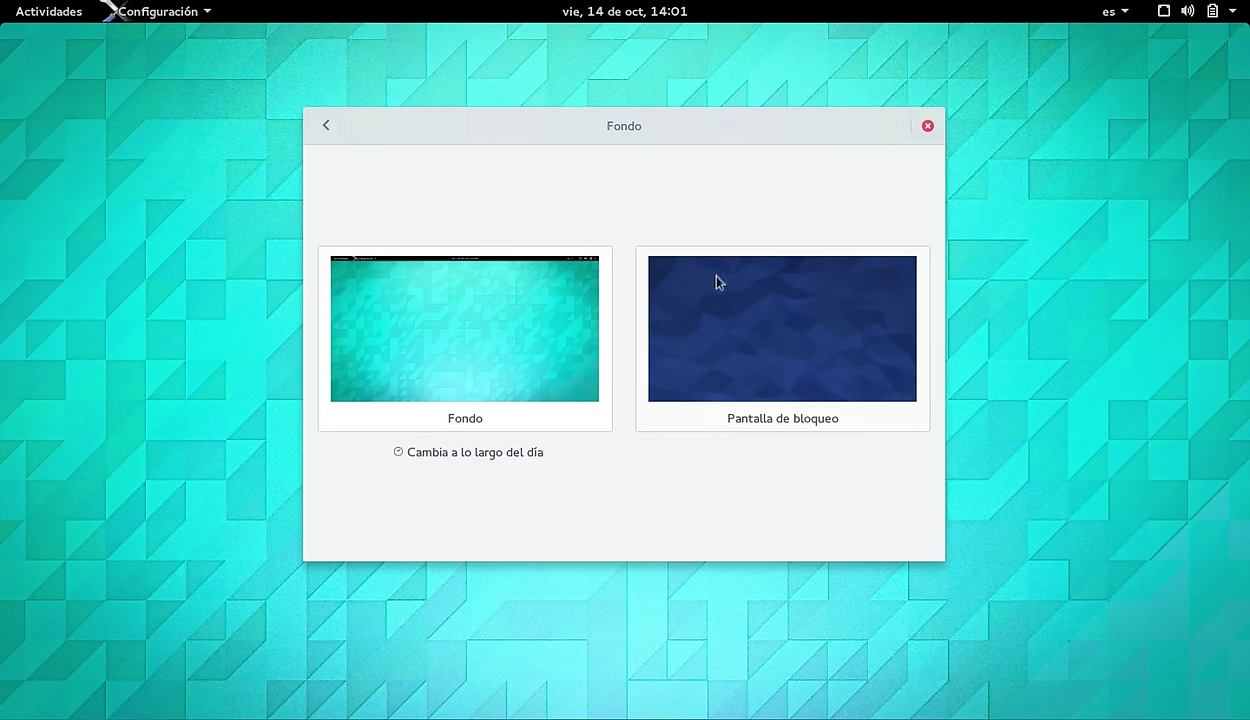
Set the lock screen background to the blue sky with white clouds wallpaper and return to all settings
click(765, 310)
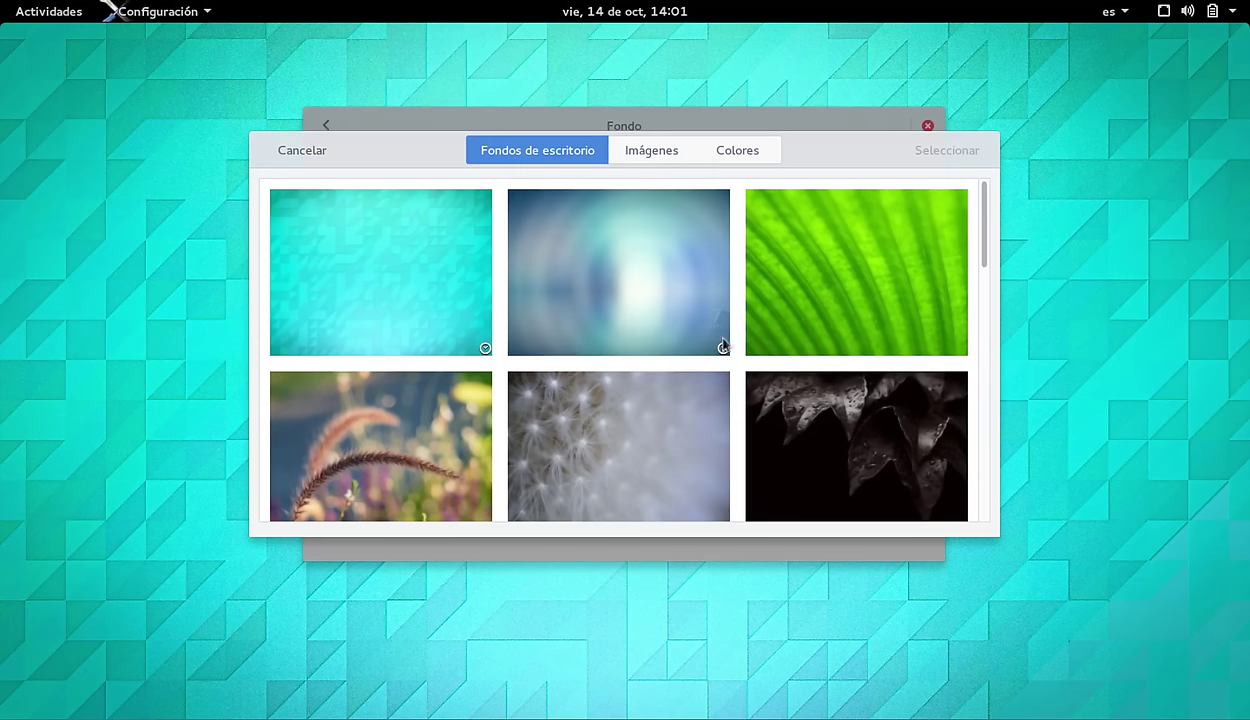
drag(975, 247, 965, 390)
click(885, 310)
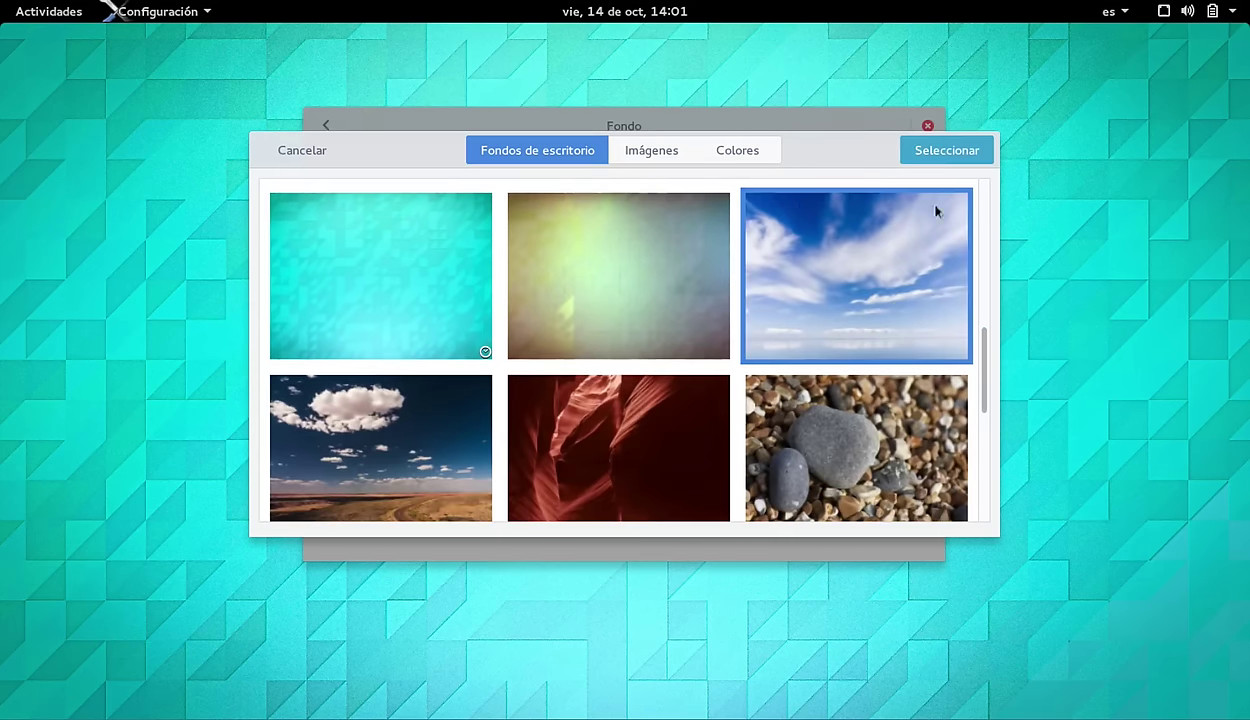
click(937, 151)
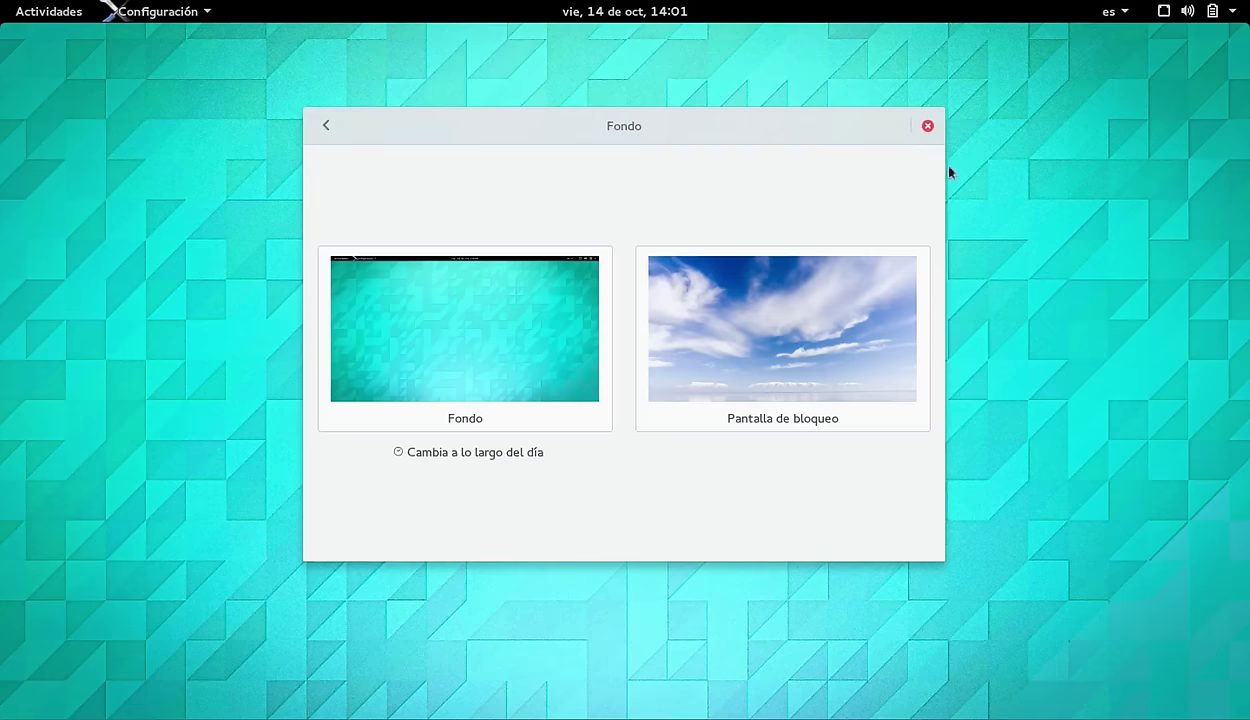
click(327, 127)
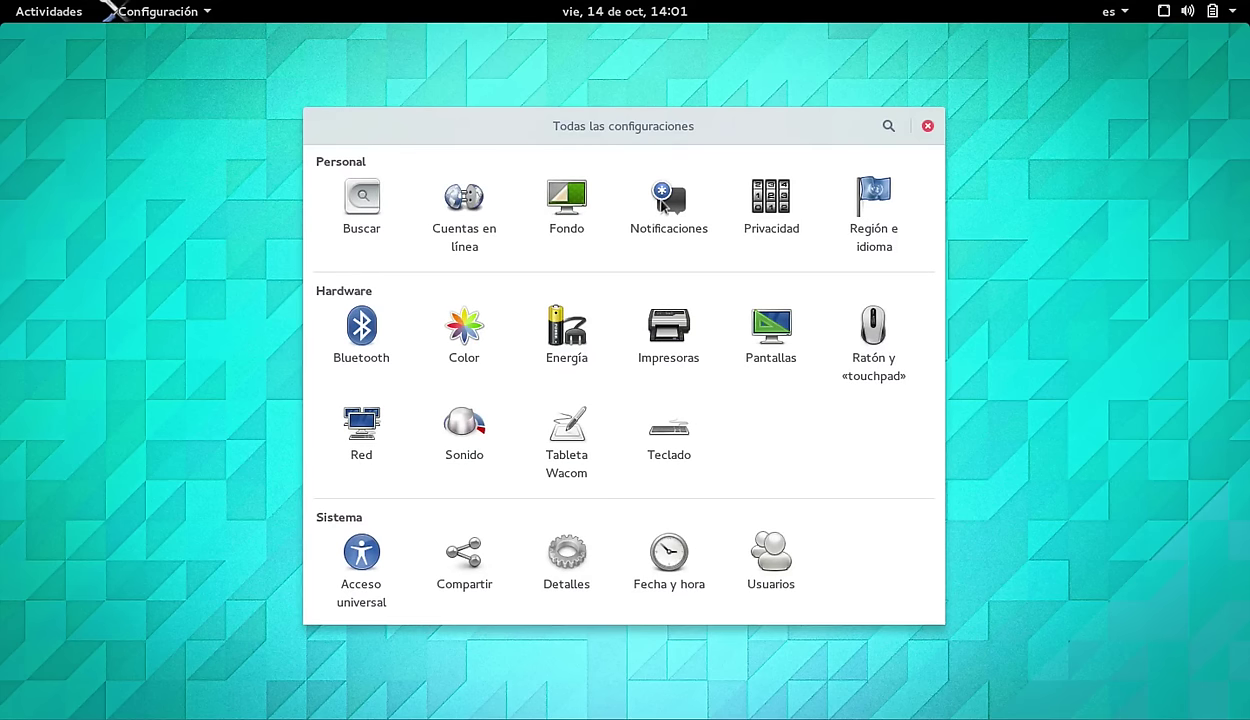
Review the per-application Notificaciones settings and the Privacidad options
click(665, 203)
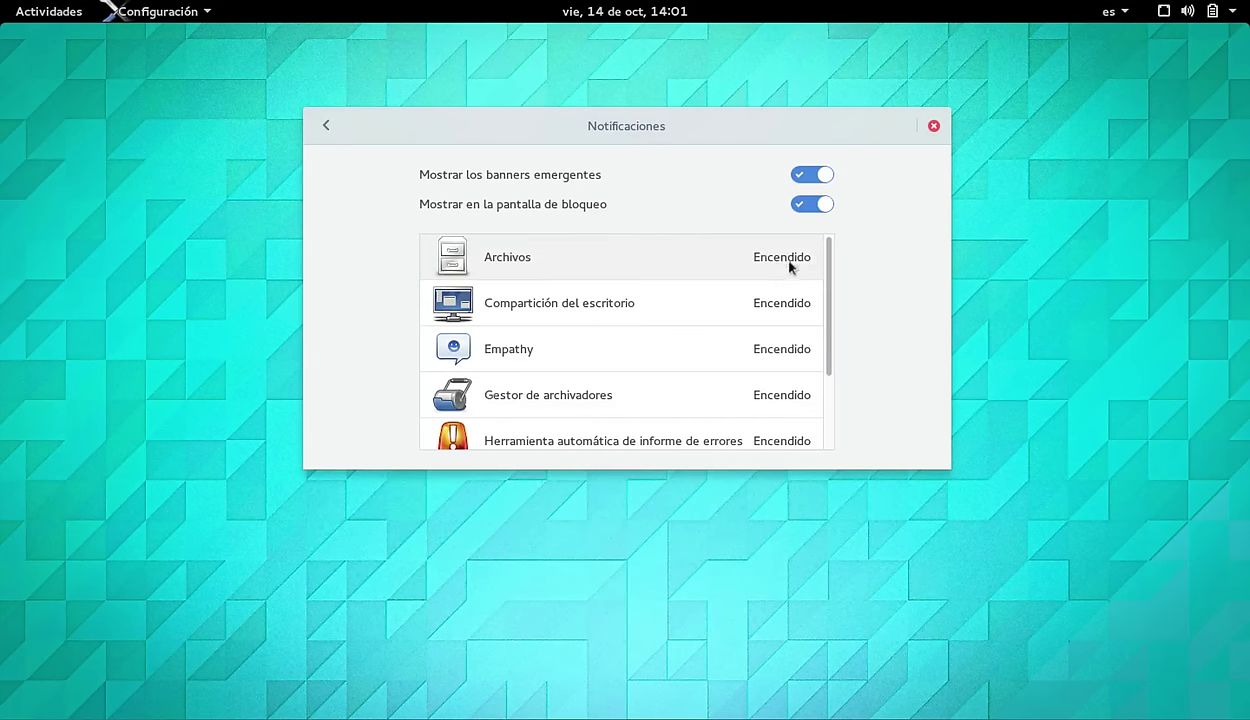
drag(828, 252, 829, 368)
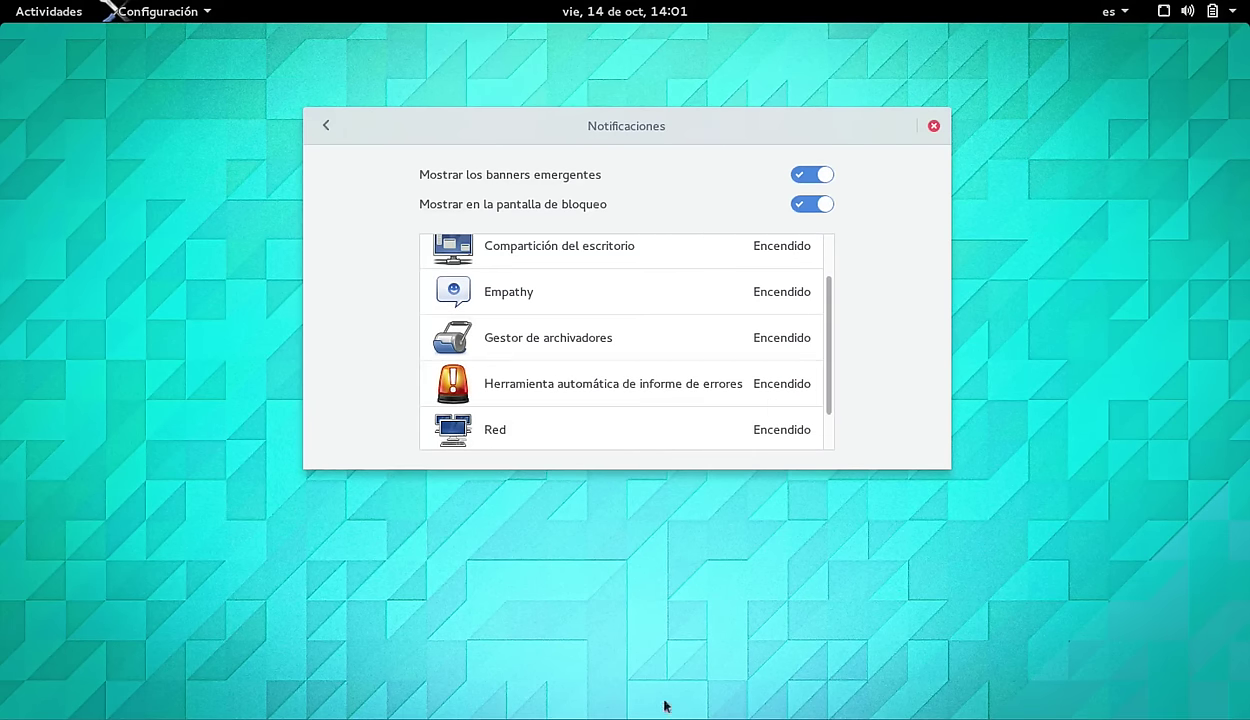
click(325, 125)
click(768, 200)
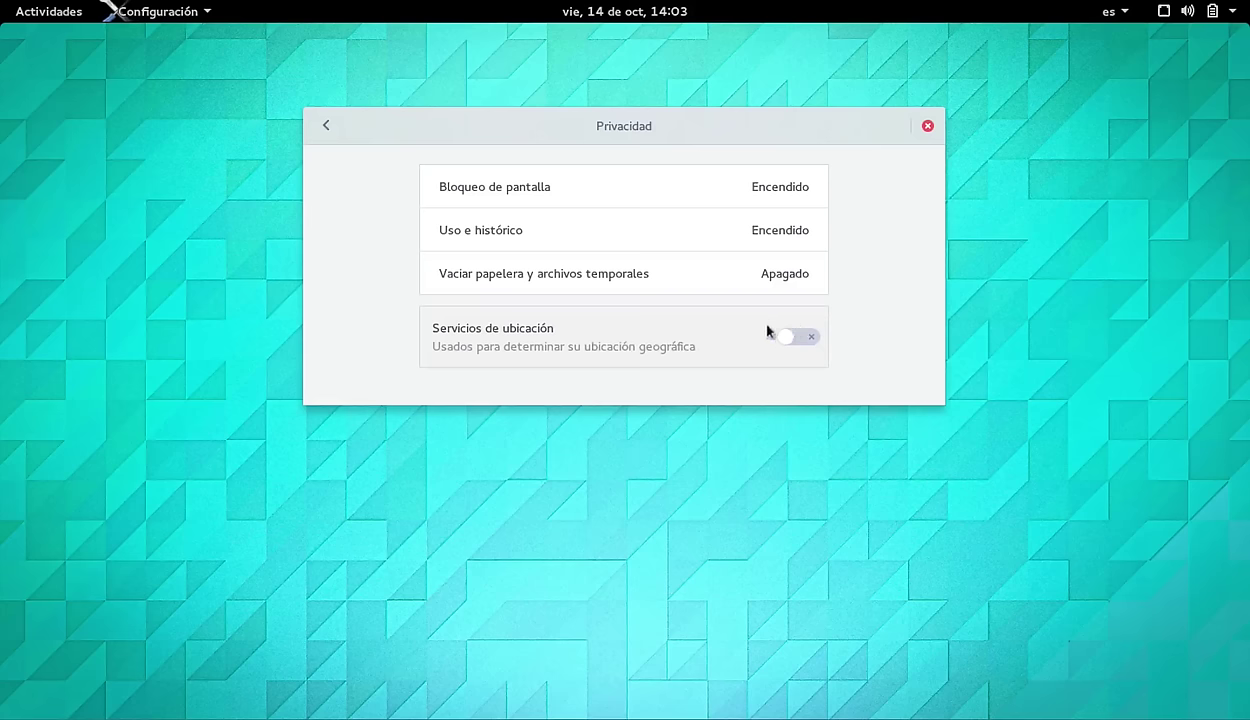
click(330, 128)
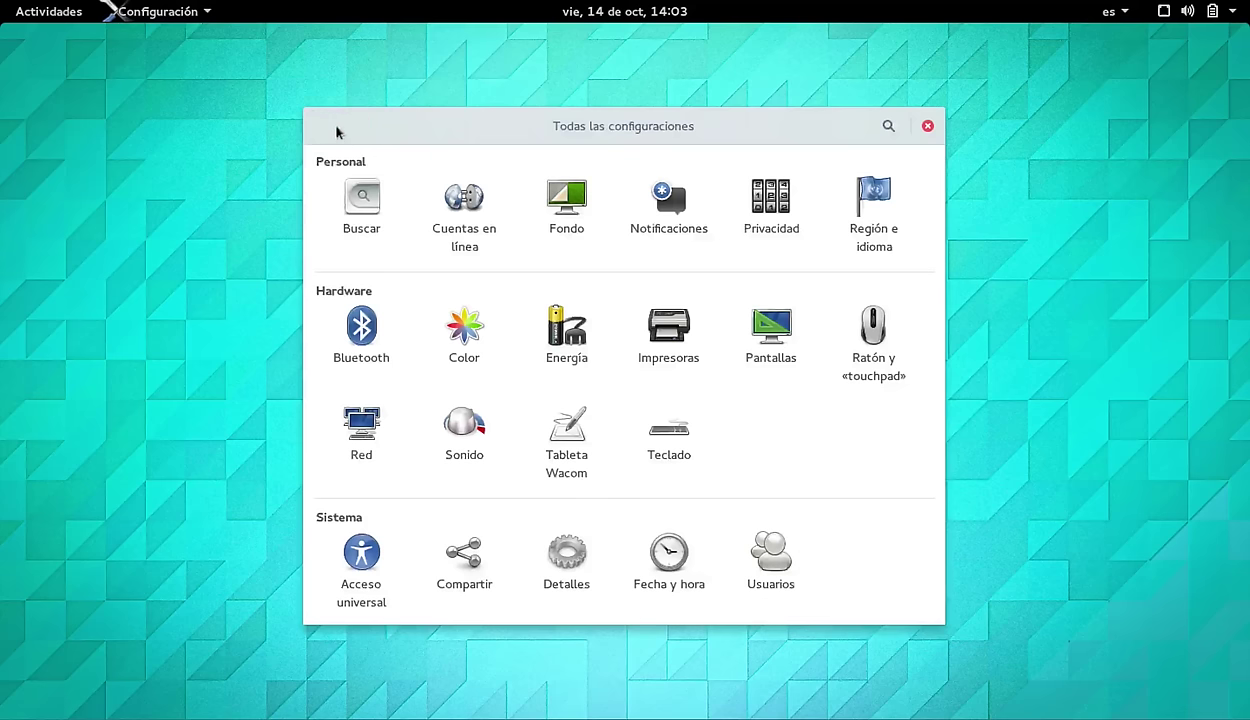
Remove the input source Inglés (EE. UU. alternativo internacional) from Región e idioma and return to all settings
click(870, 203)
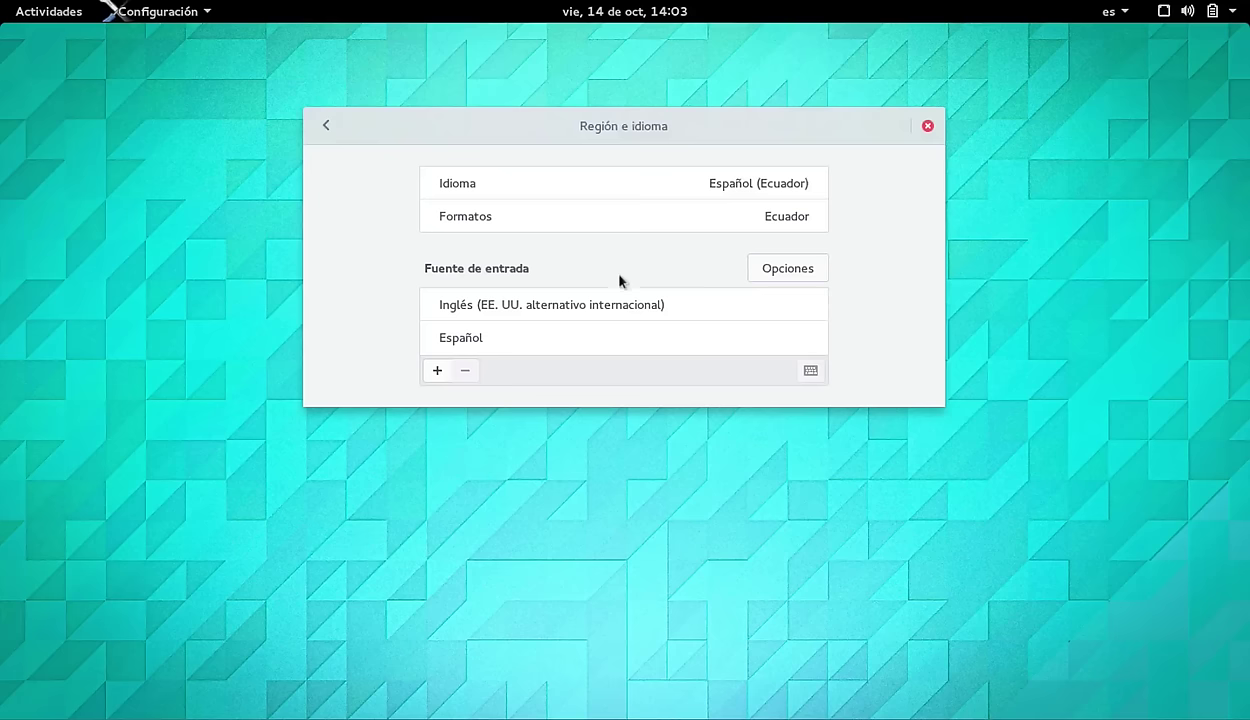
click(630, 300)
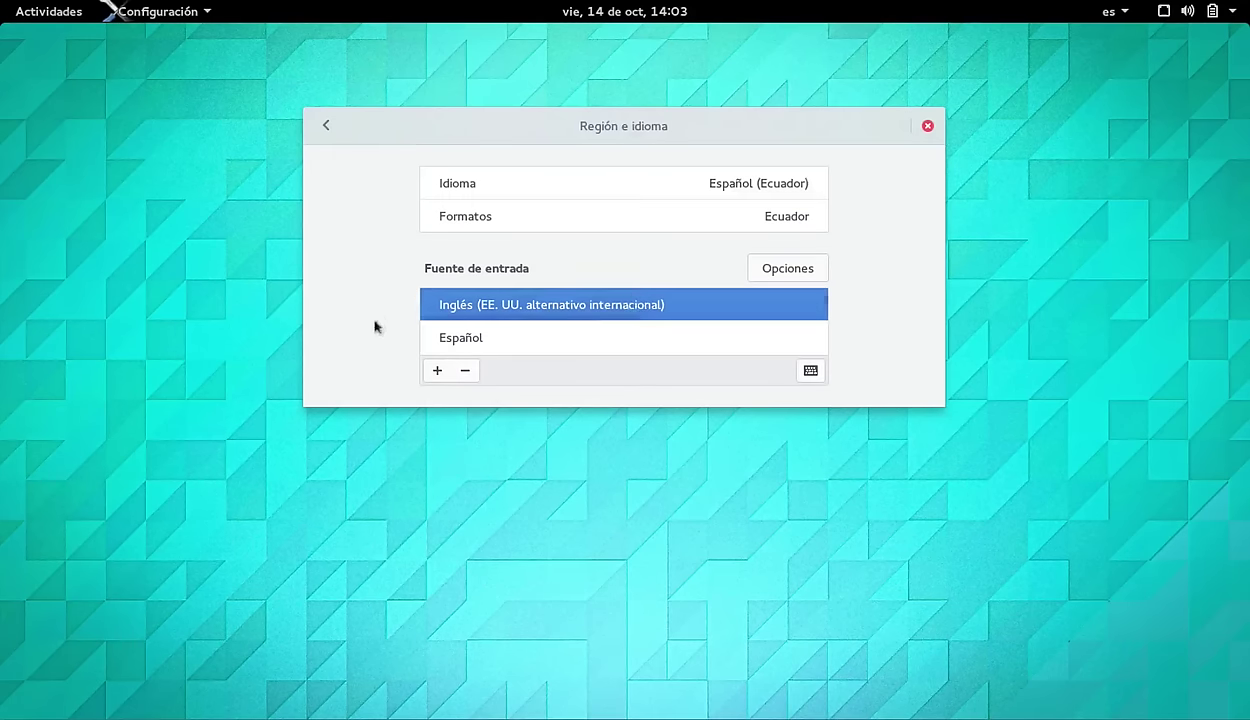
click(465, 371)
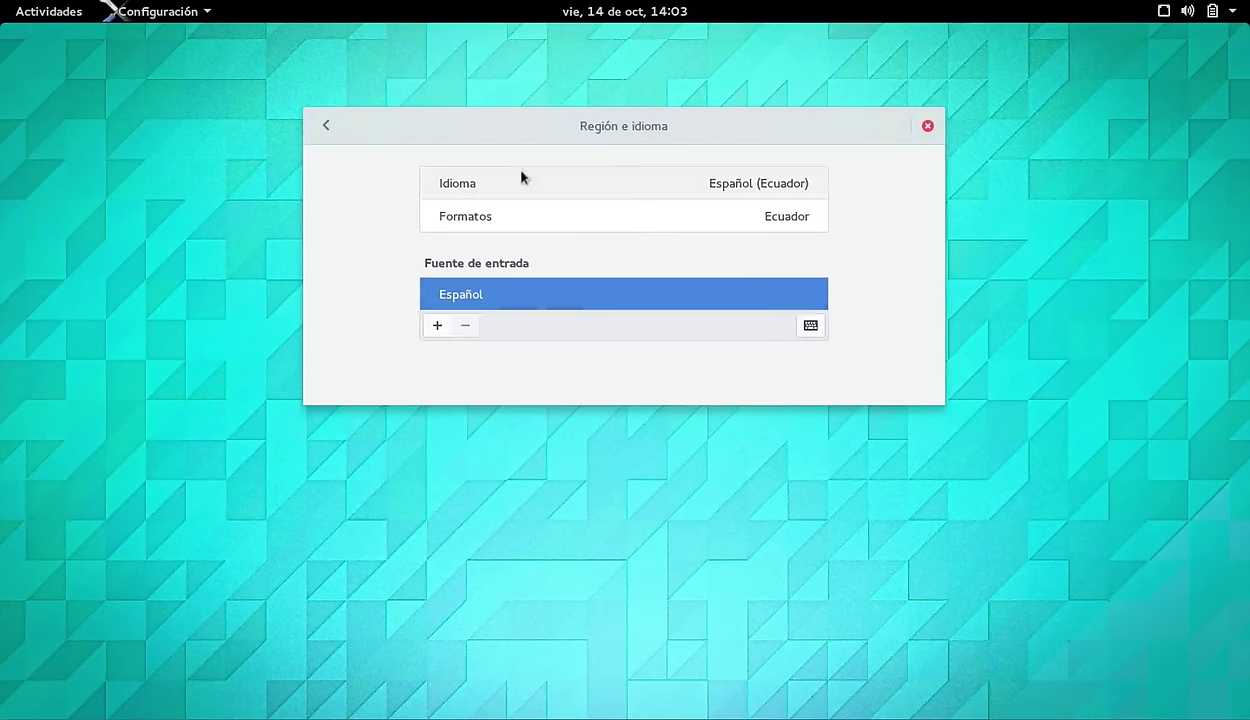
click(326, 127)
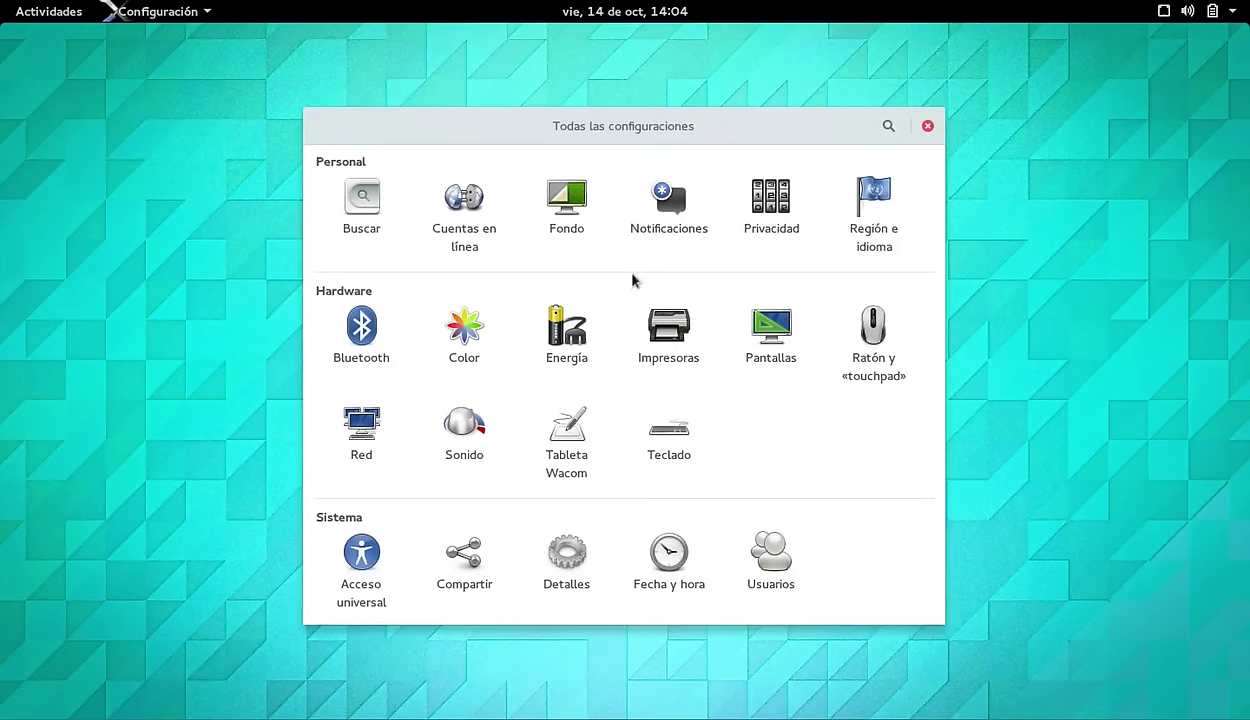
Examine the Bluetooth, Color, Energía, Impresoras and Pantallas hardware settings one after another
click(361, 315)
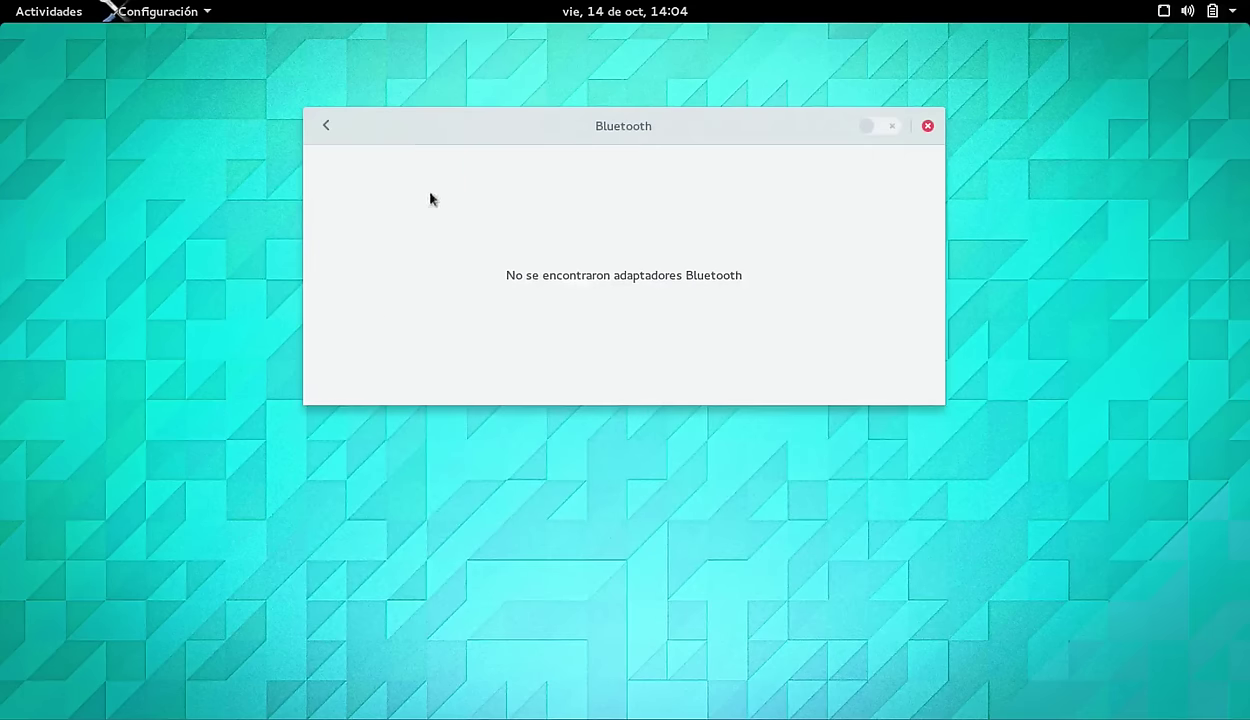
click(325, 128)
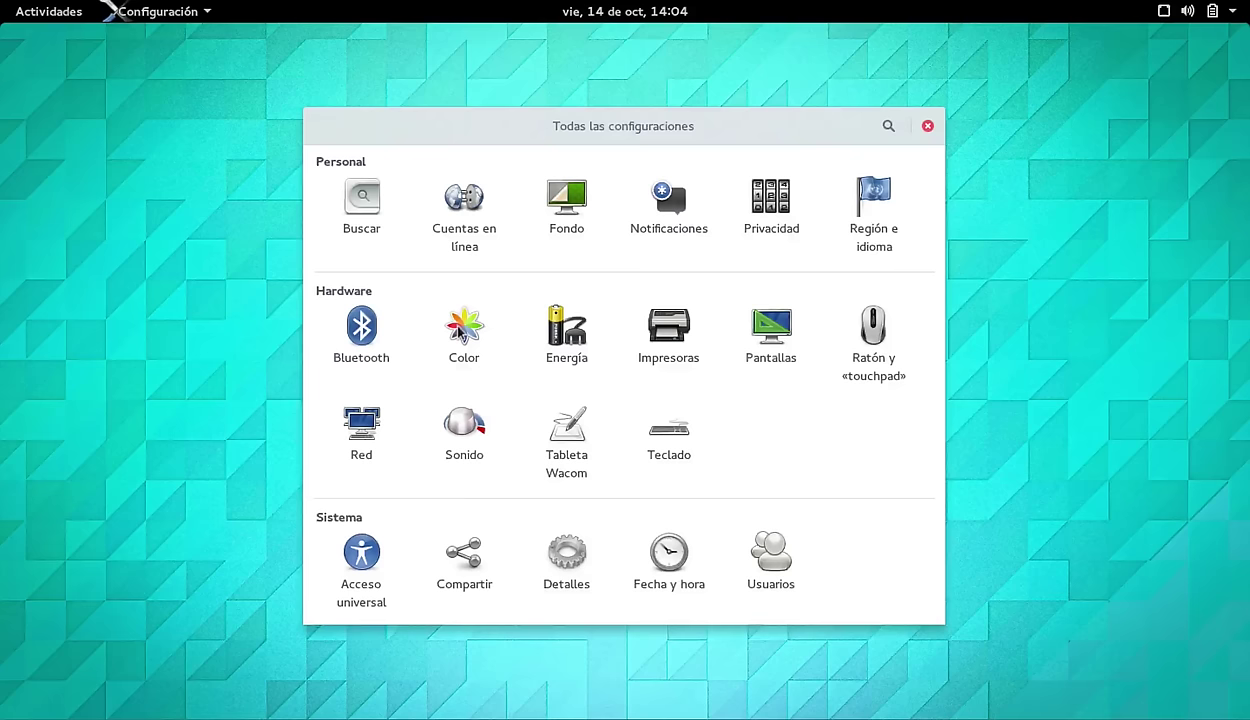
click(460, 328)
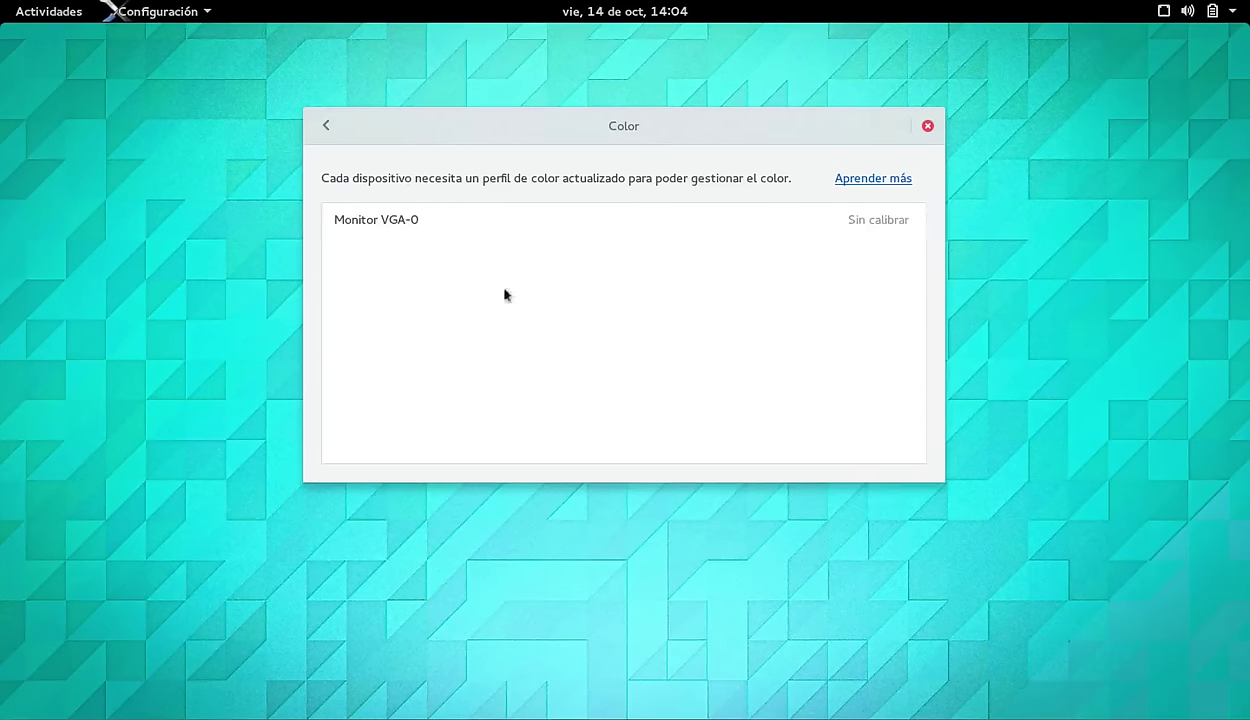
click(333, 129)
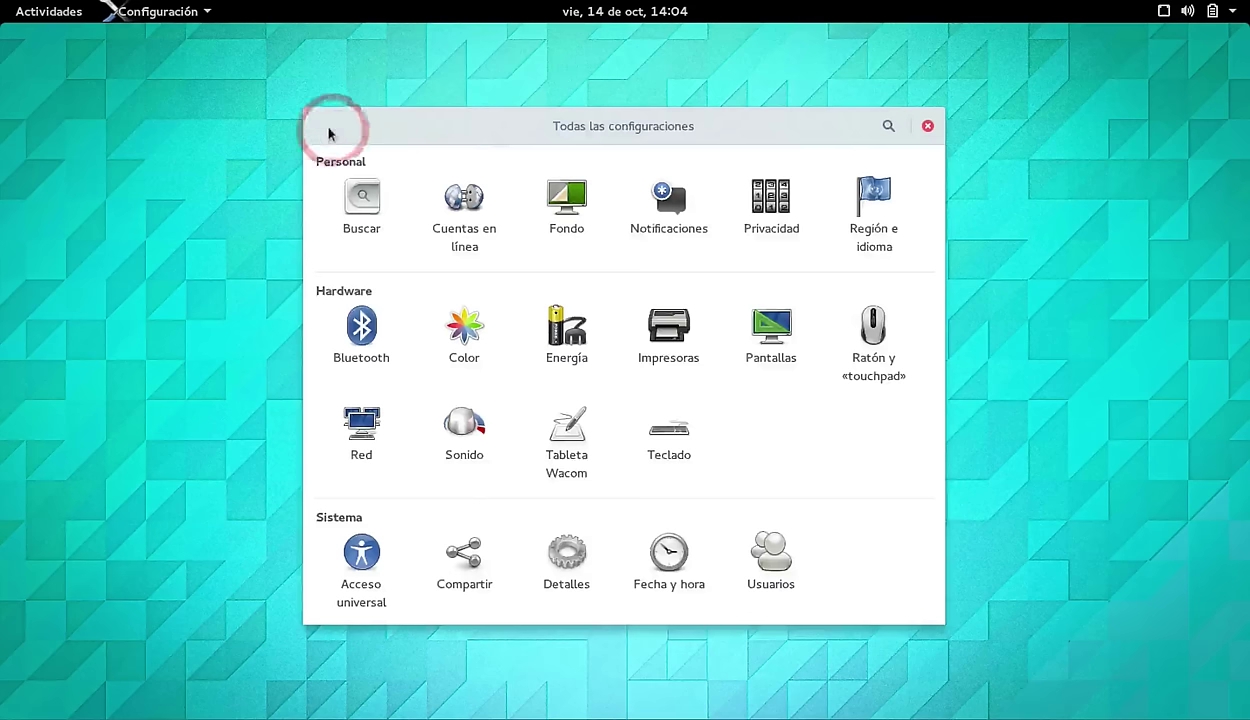
click(568, 328)
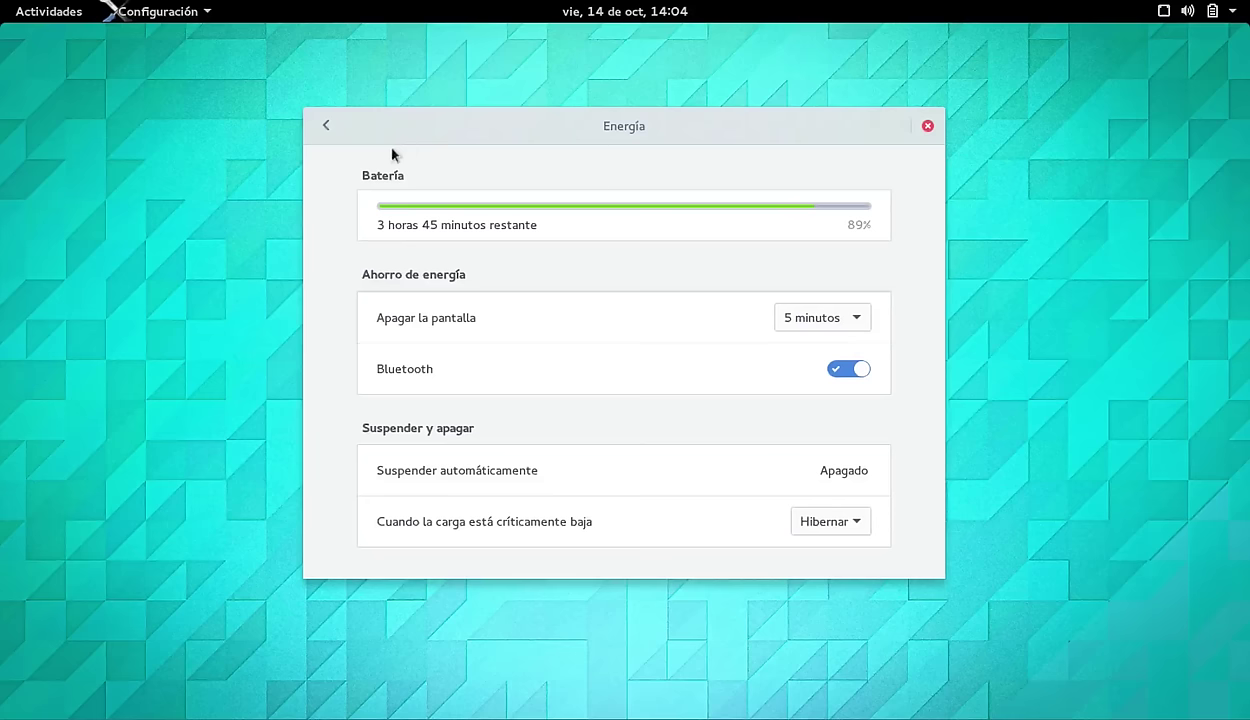
click(325, 125)
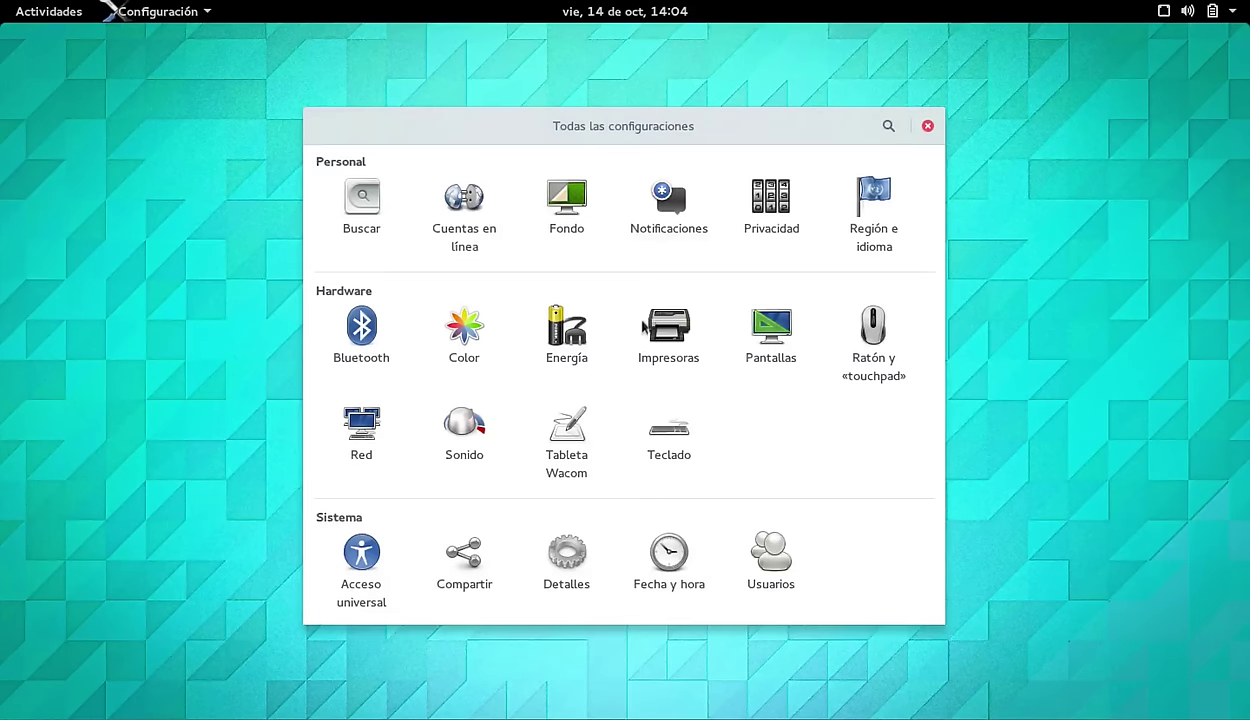
click(669, 325)
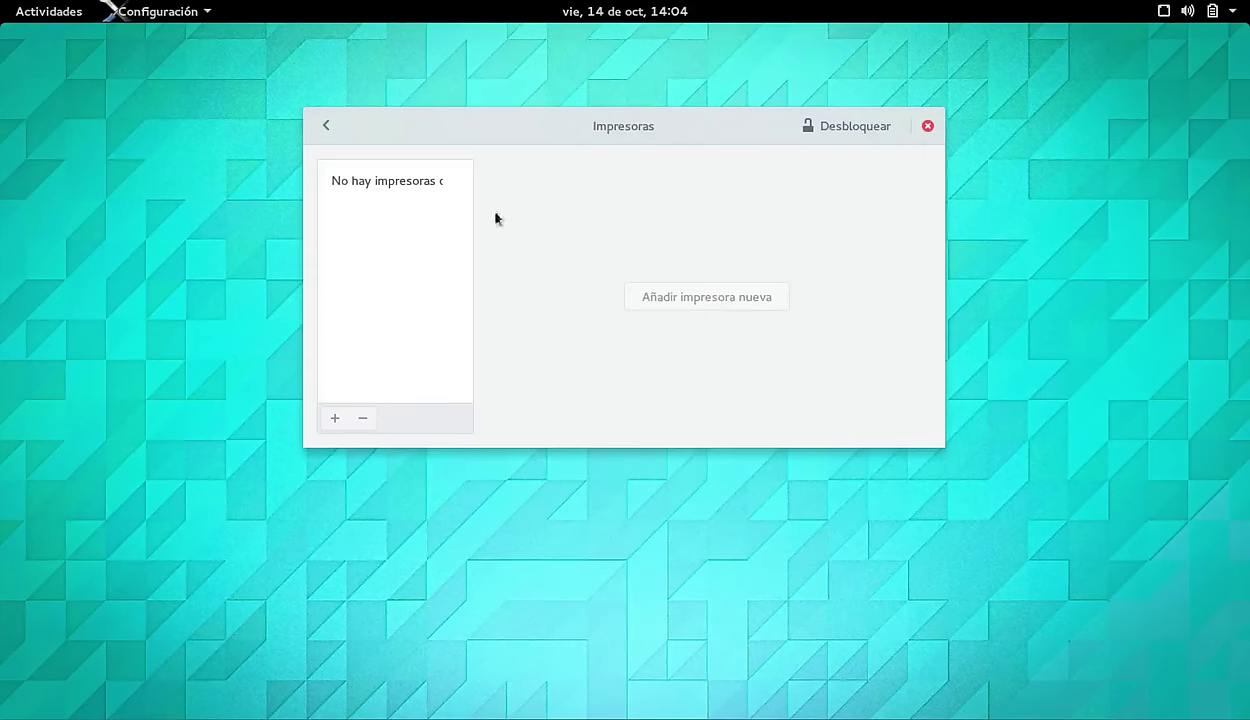
click(327, 127)
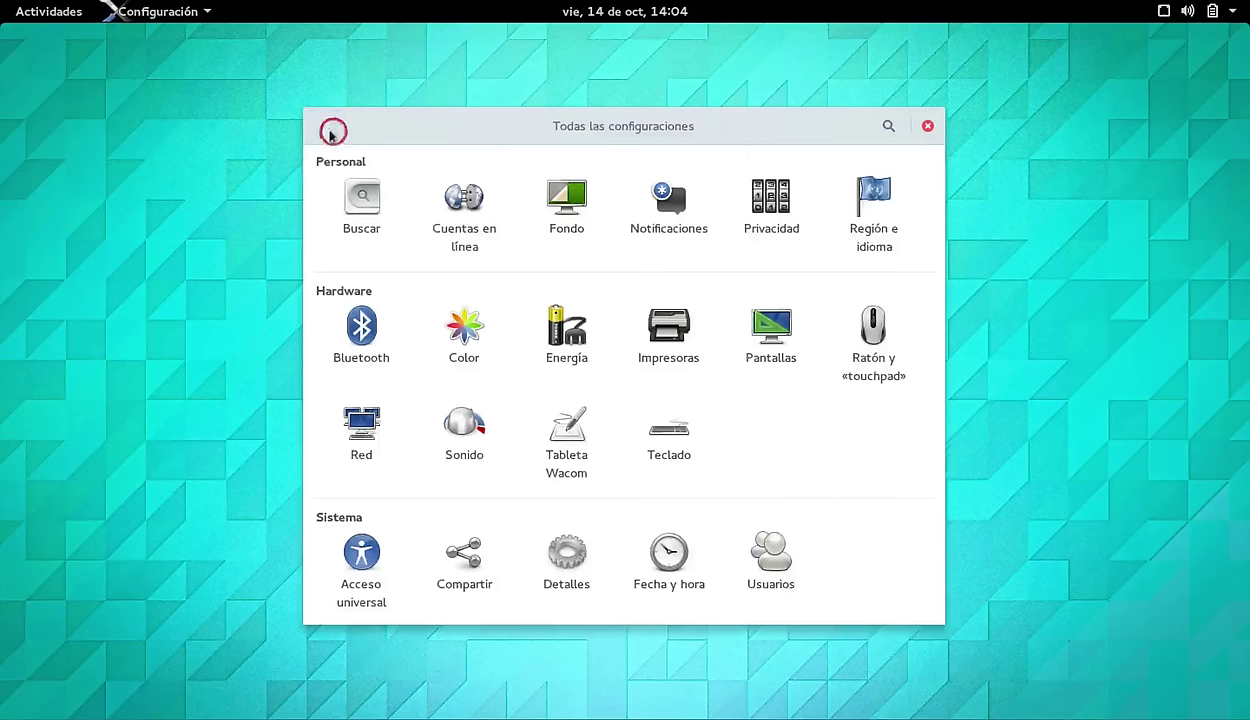
click(767, 335)
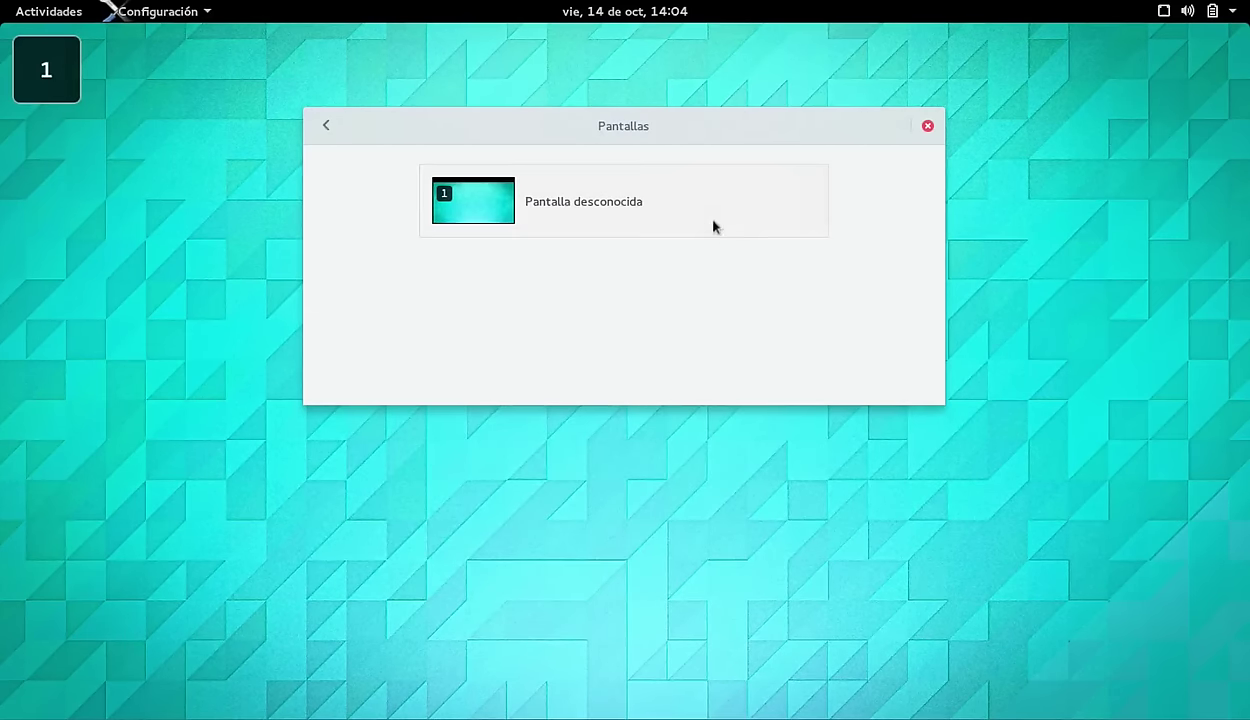
click(328, 127)
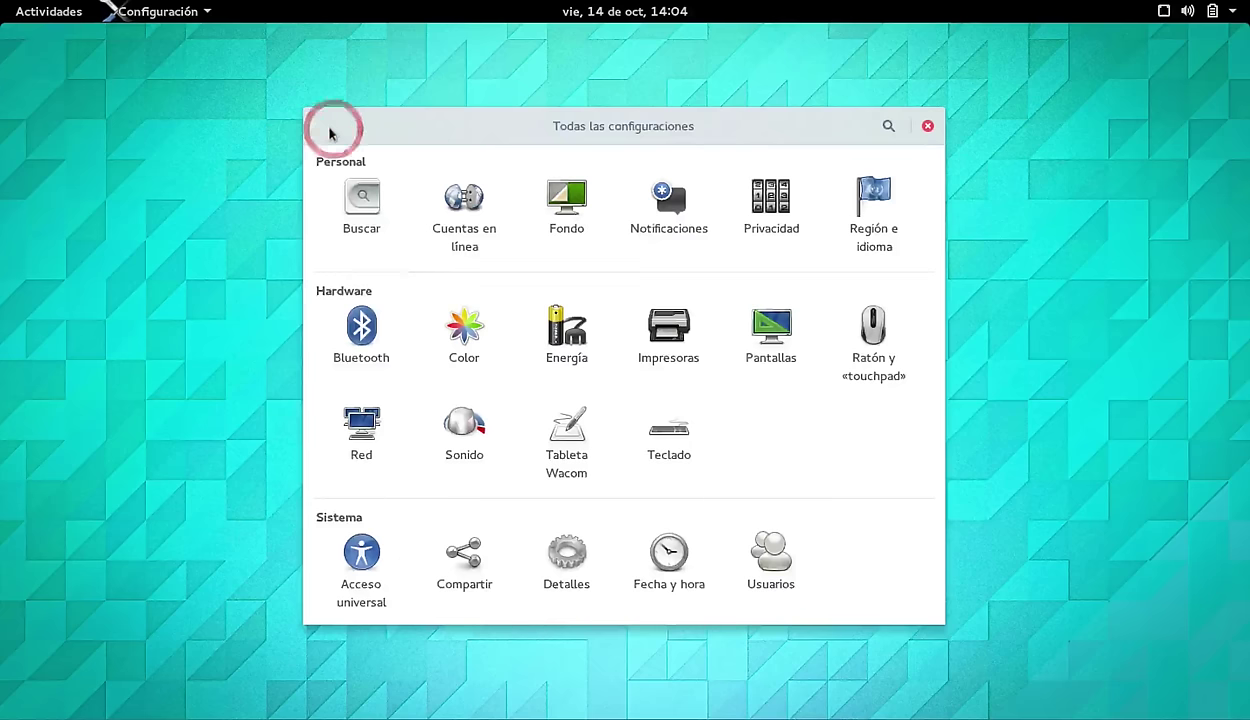
Examine the Ratón y «touchpad», Red, Sonido and Teclado hardware settings one after another
click(873, 330)
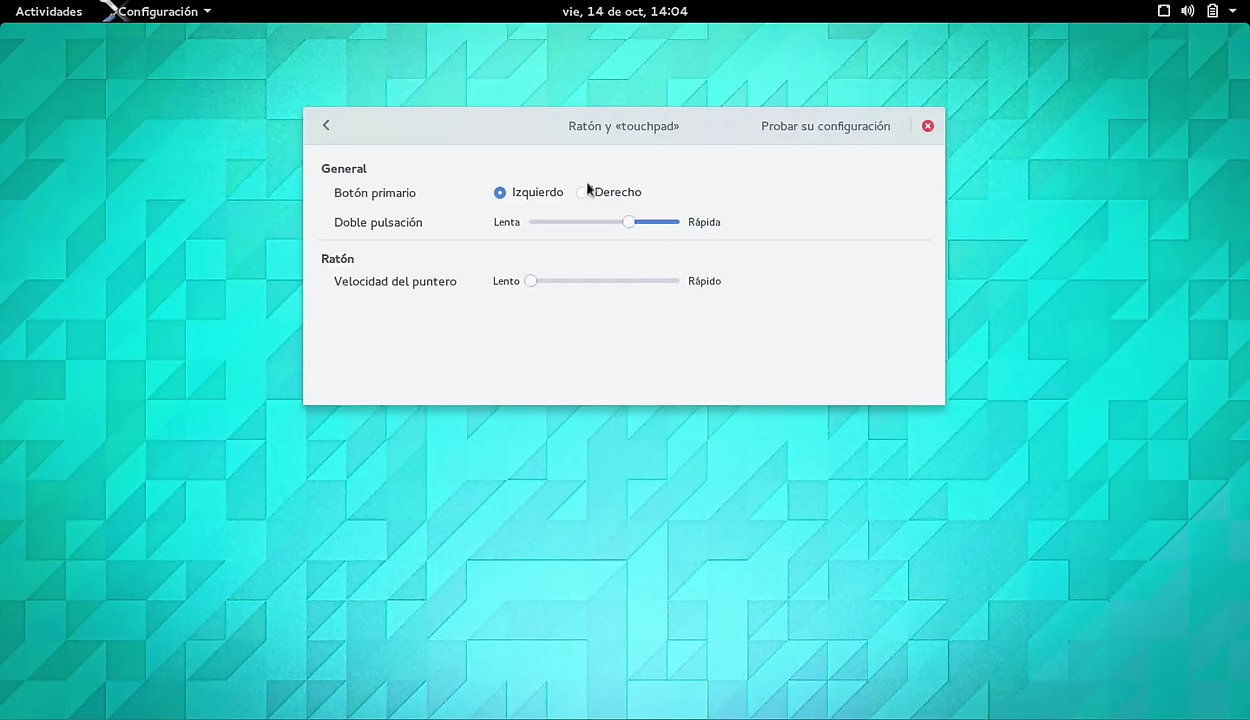
click(327, 126)
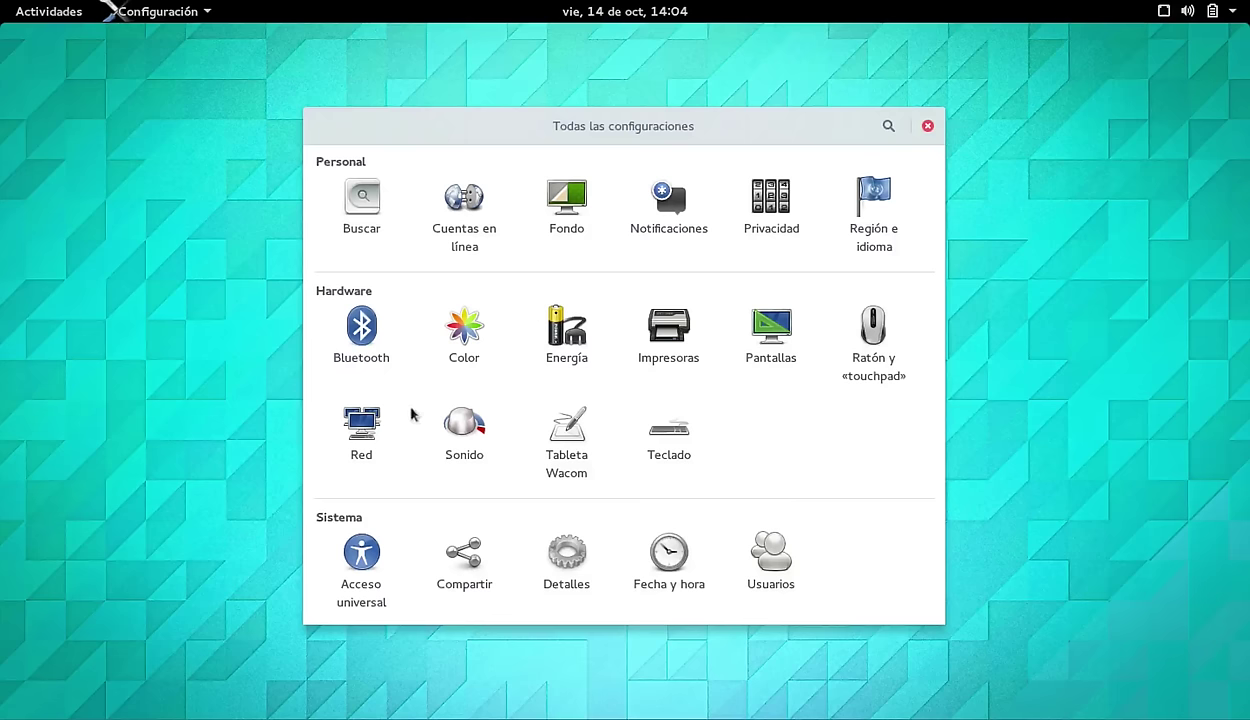
click(362, 425)
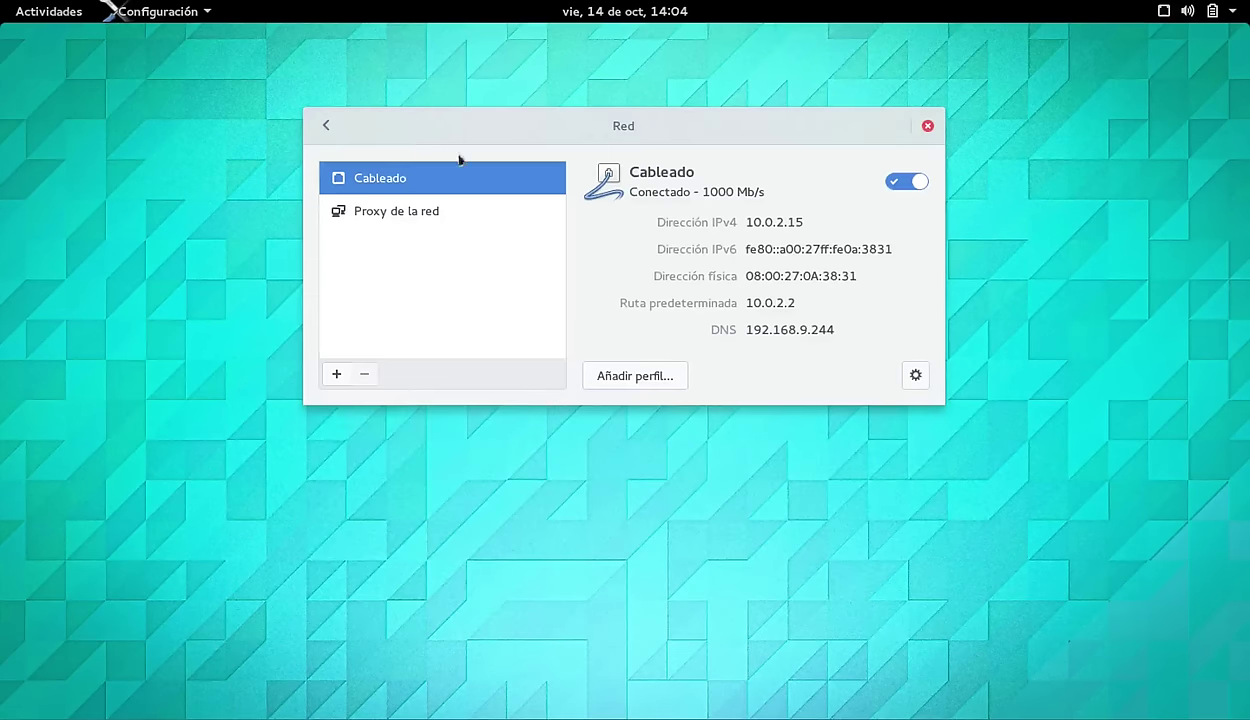
click(326, 126)
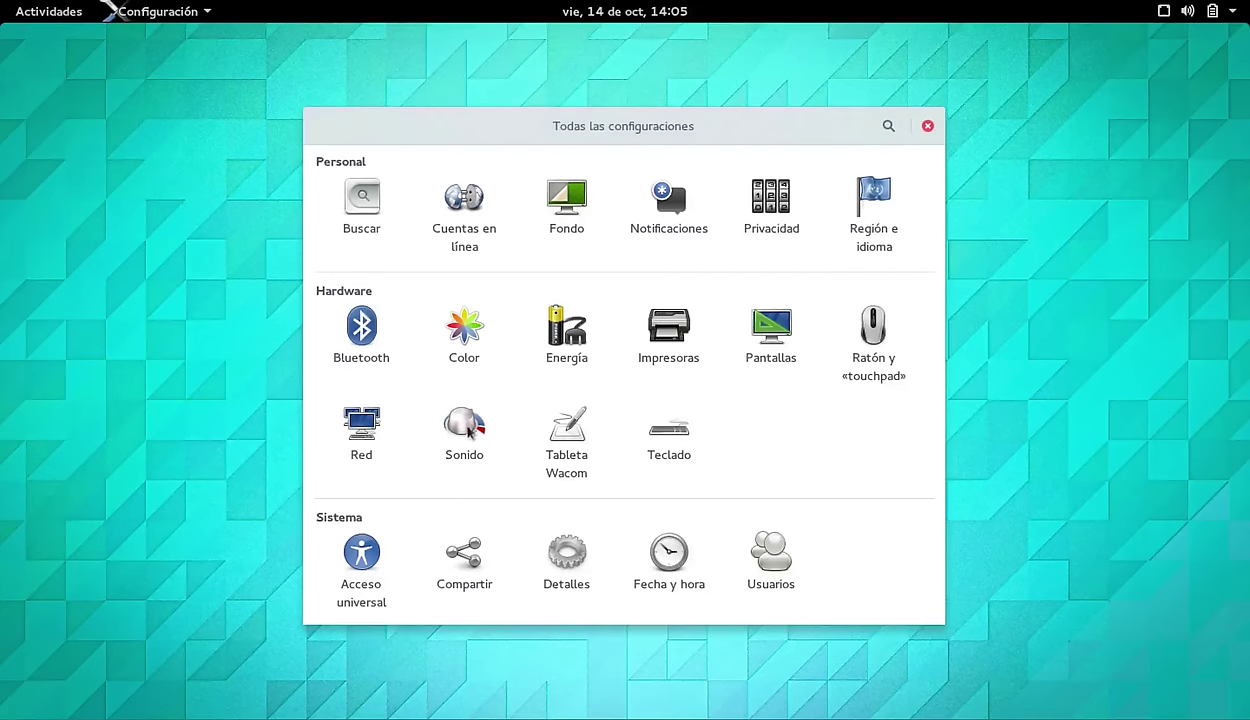
click(467, 427)
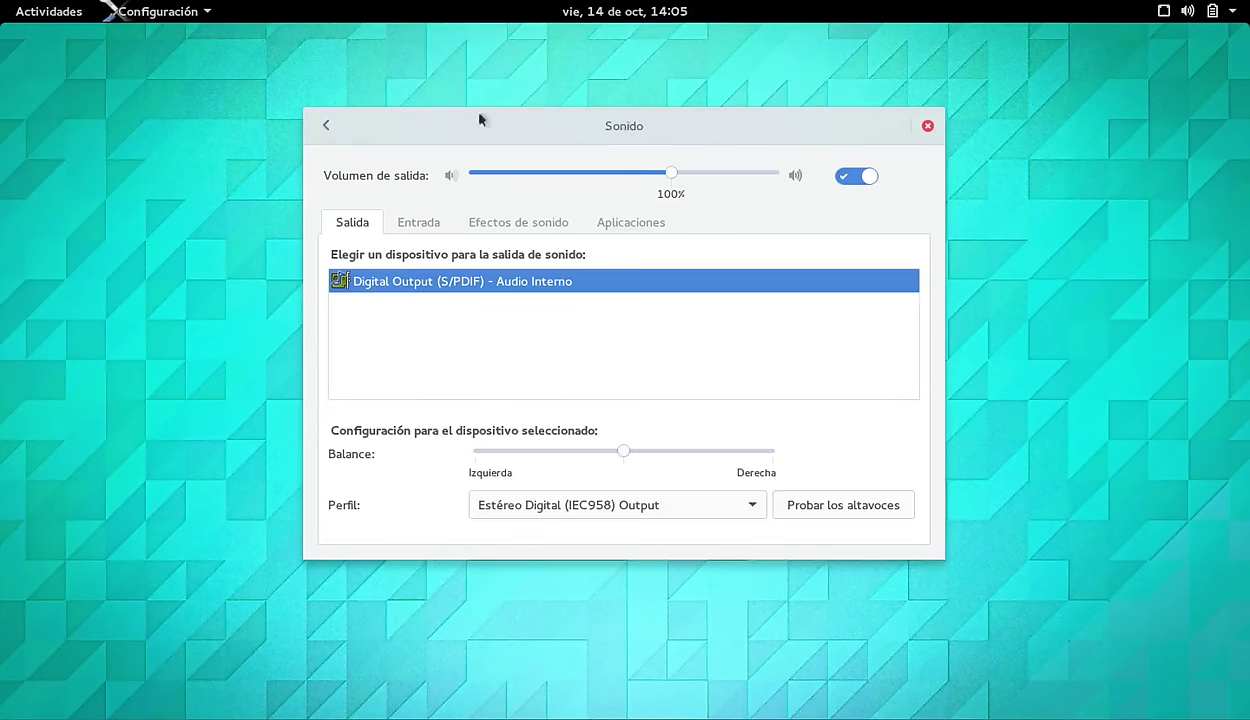
click(338, 124)
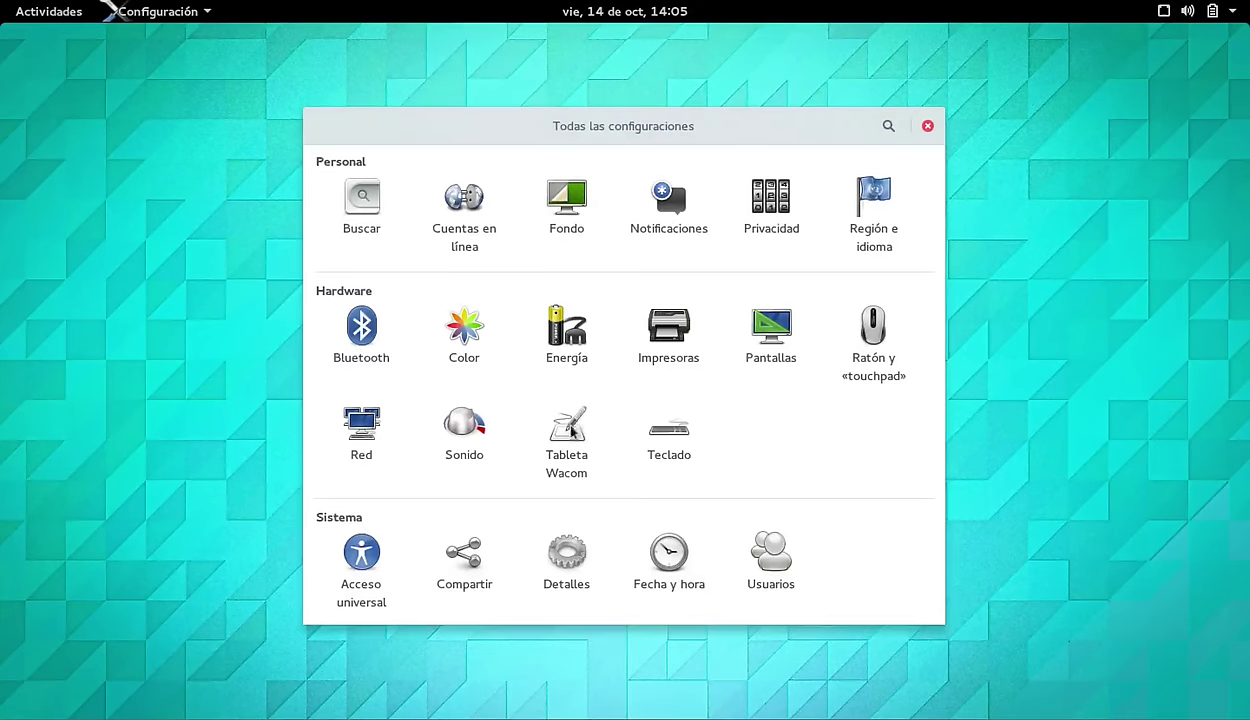
click(673, 440)
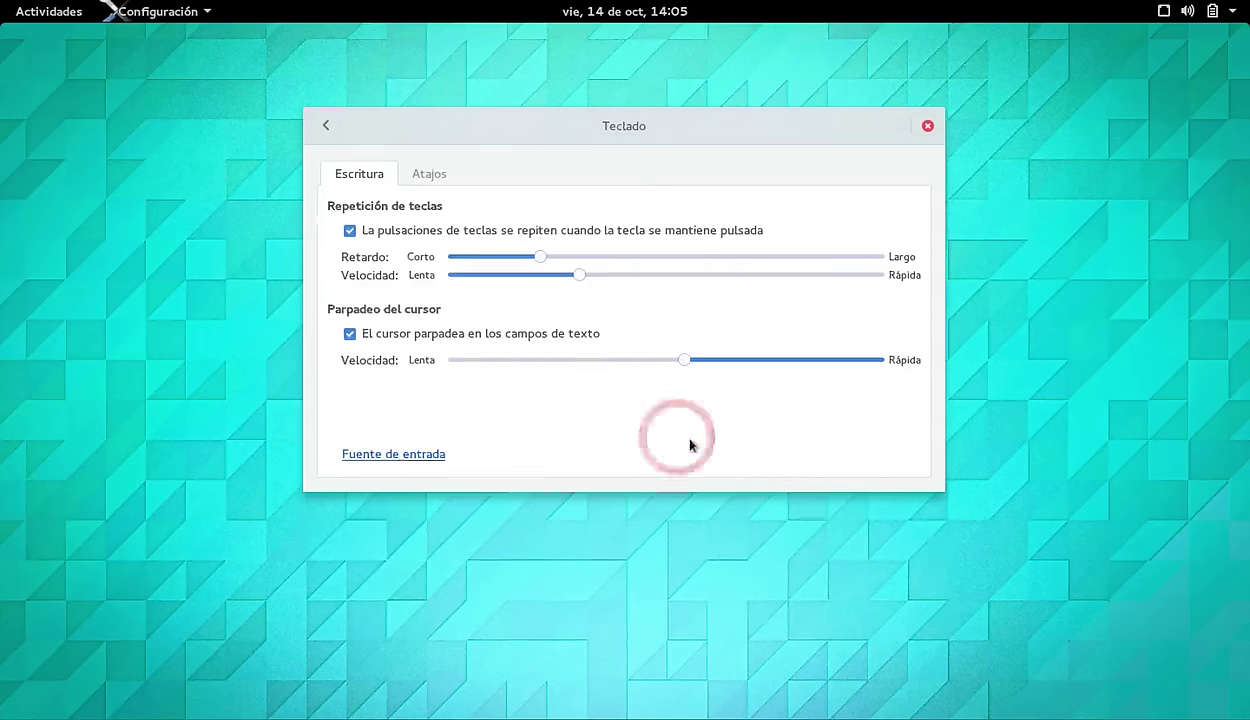
click(322, 127)
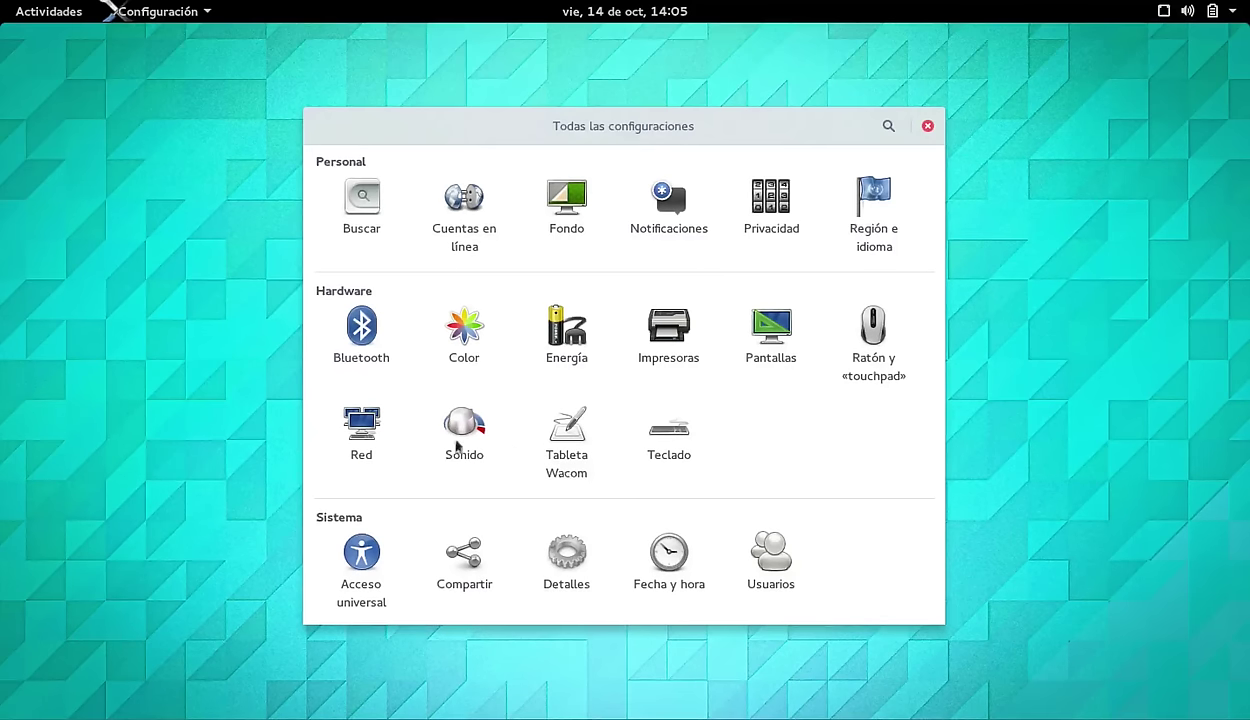
Review the accessibility options in Acceso universal and the sharing options in Compartir
click(360, 550)
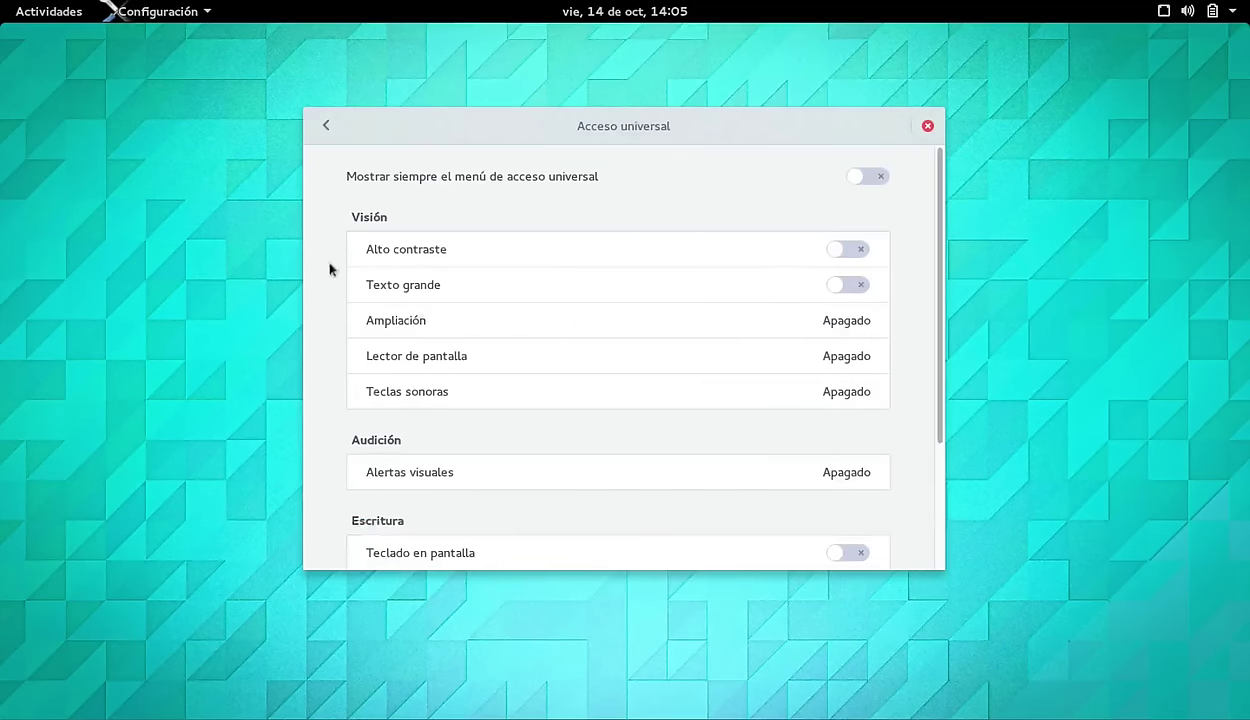
scroll(653, 363, down, 3)
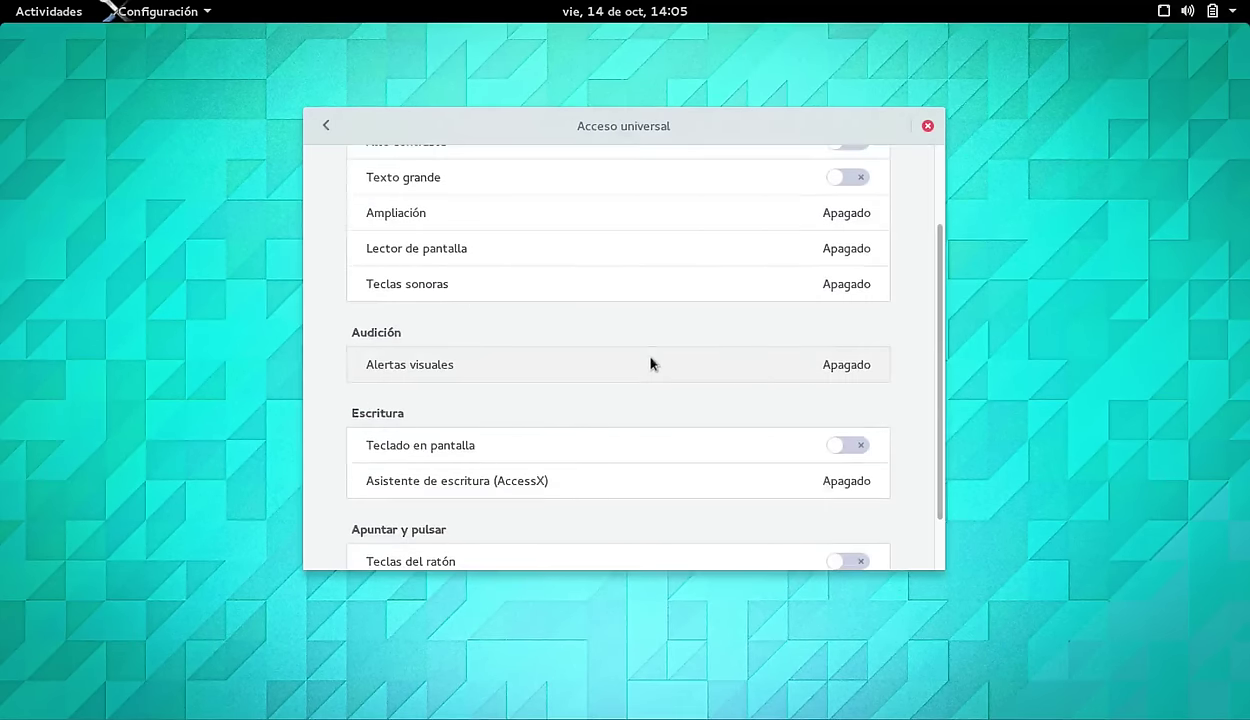
scroll(650, 363, up, 3)
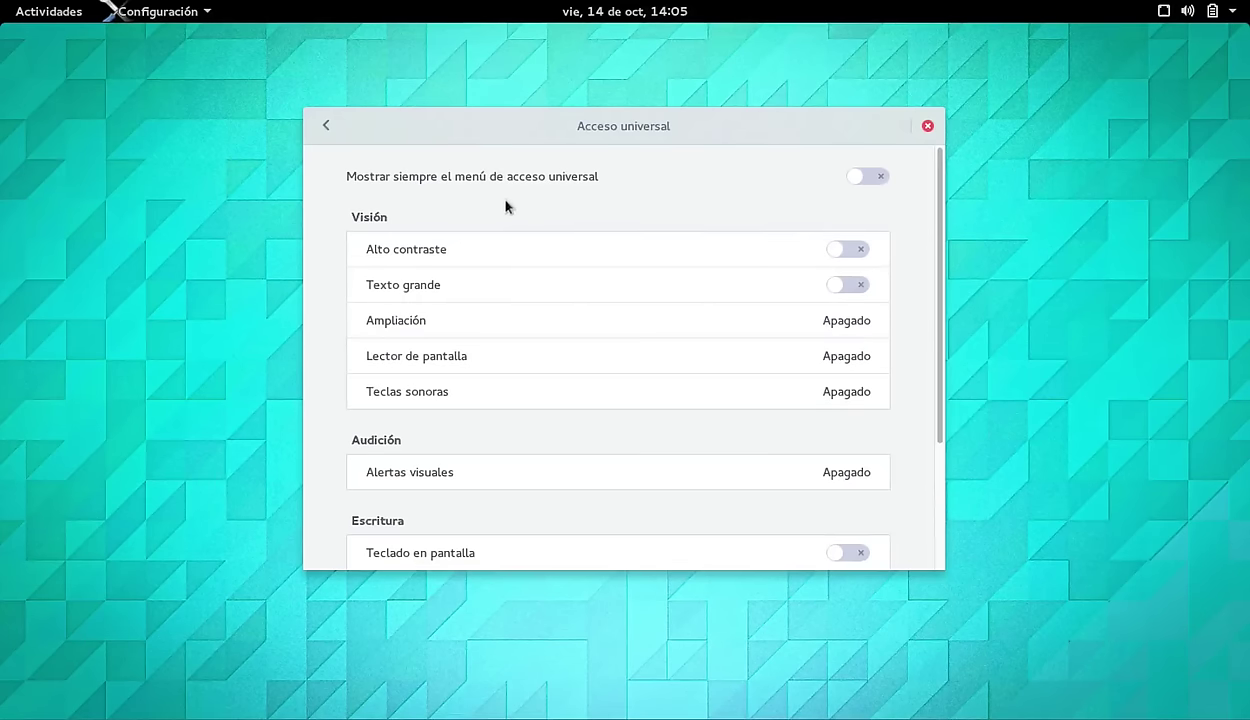
click(326, 125)
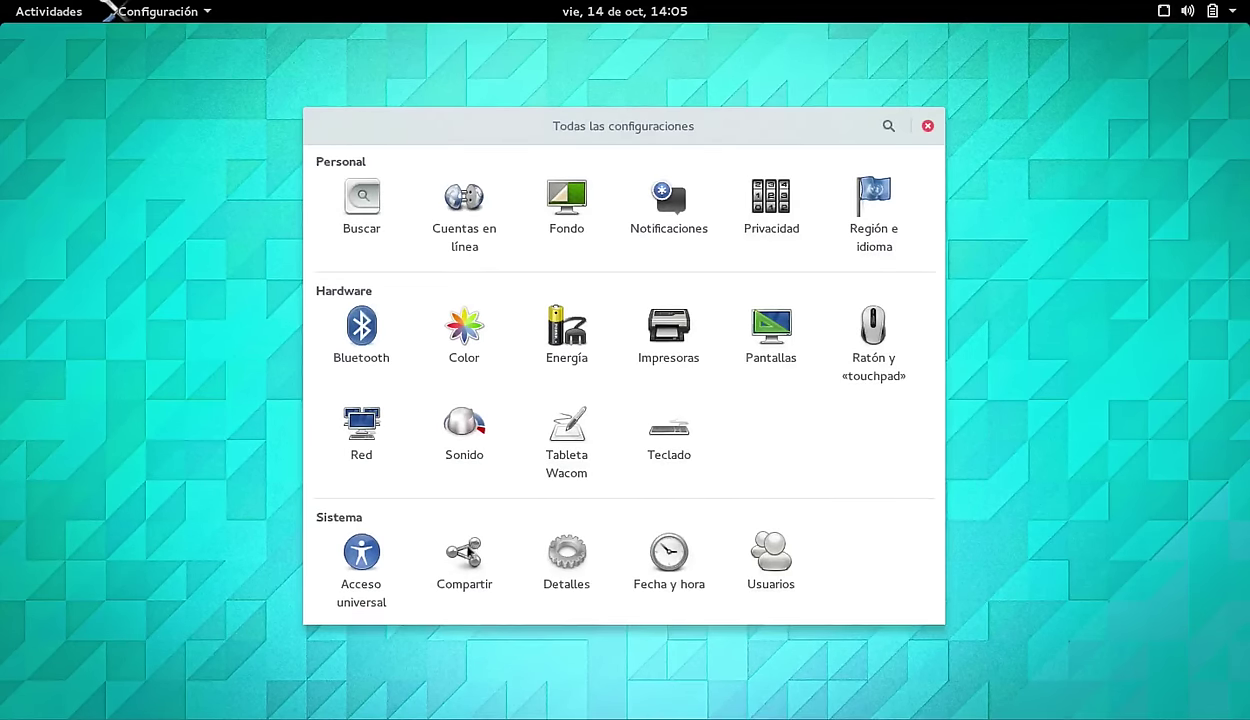
click(466, 550)
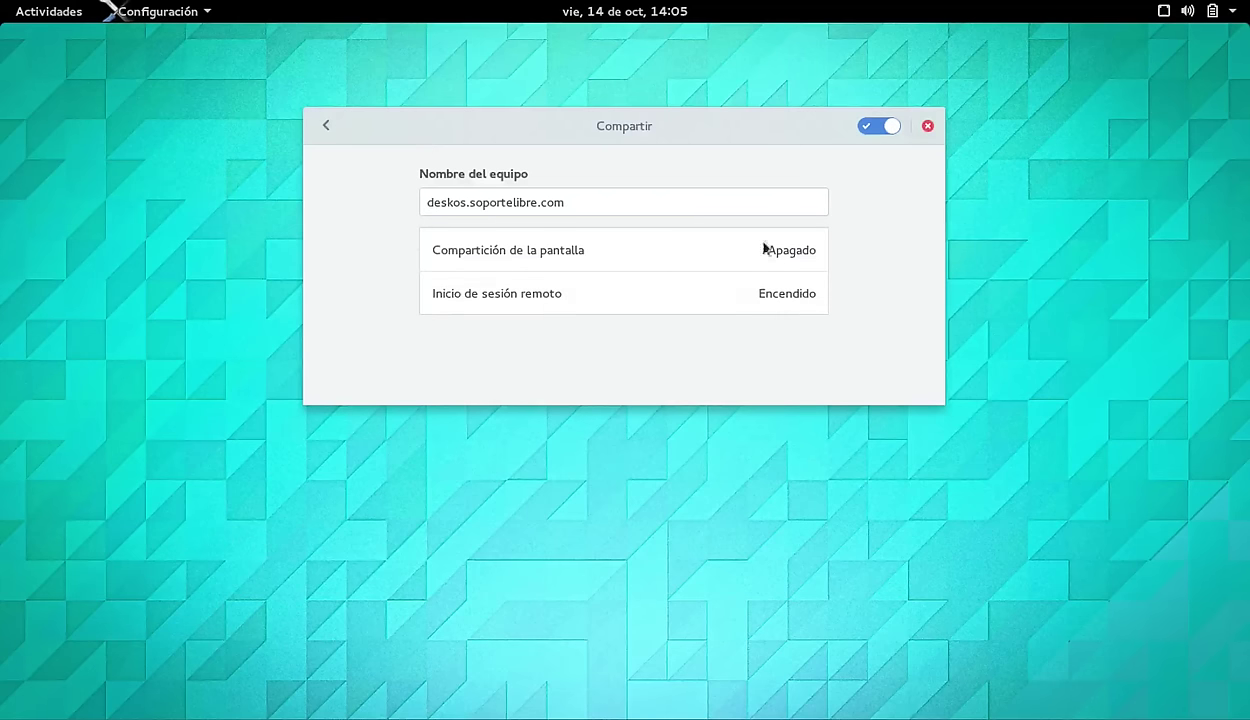
click(325, 127)
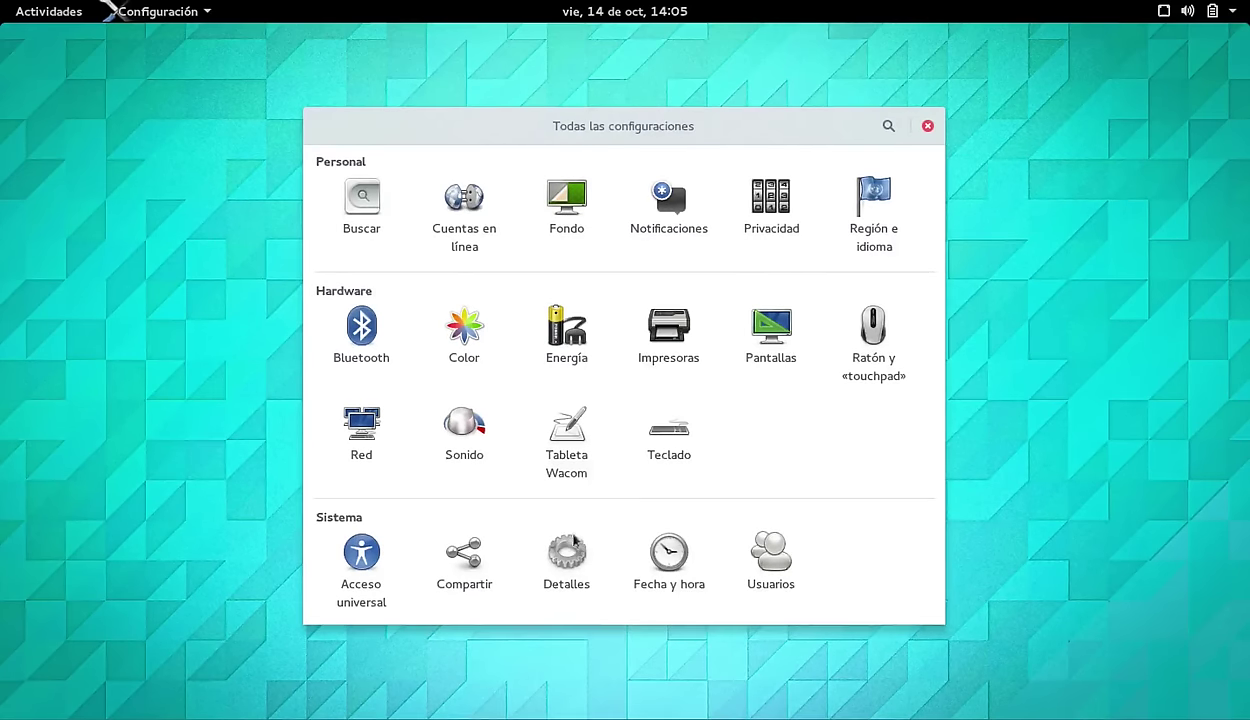
Examine the system overview in Detalles, highlighting the memory, processor, OS type, graphics, GNOME version, virtualization and disk values
click(566, 555)
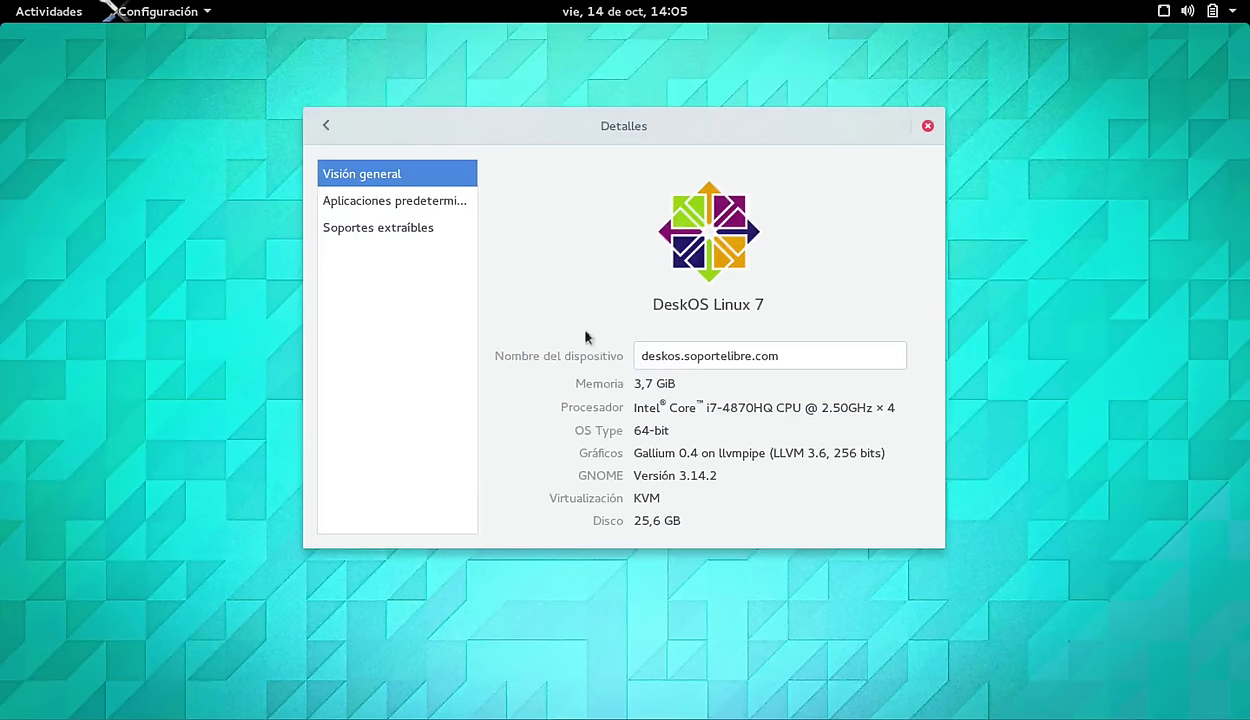
drag(679, 384, 628, 384)
drag(893, 407, 592, 400)
drag(674, 430, 612, 428)
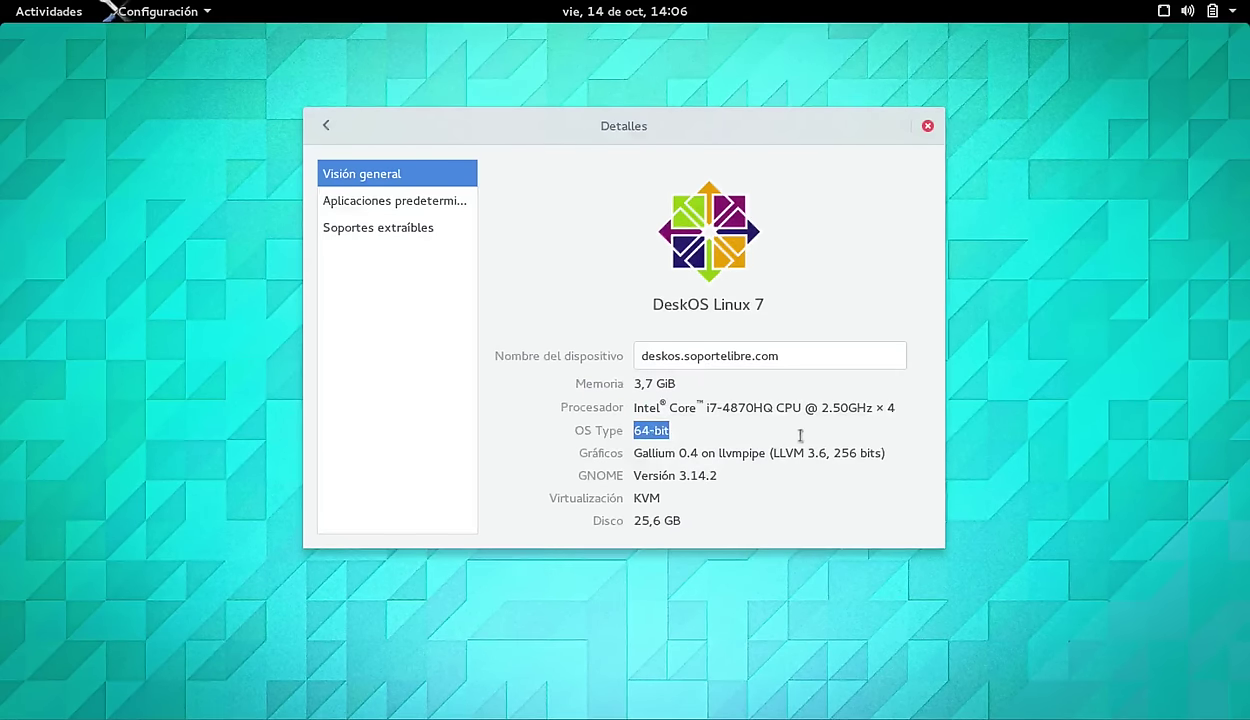
drag(884, 453, 615, 441)
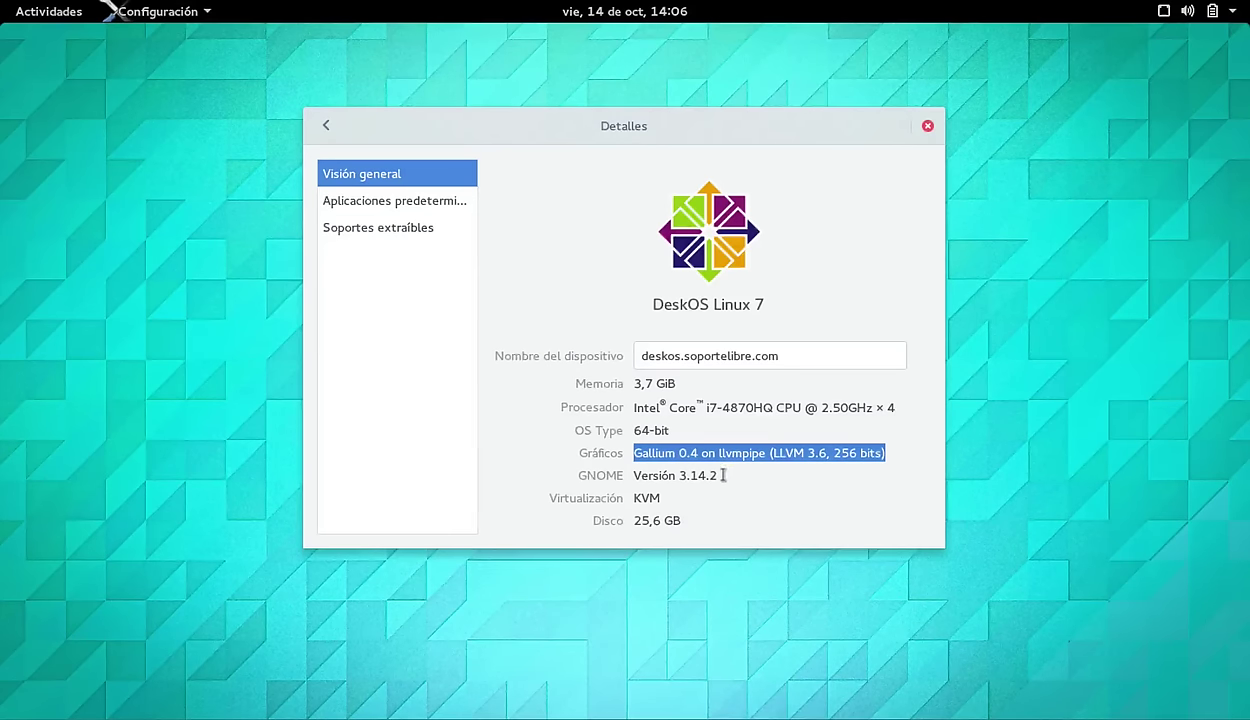
drag(723, 476, 634, 473)
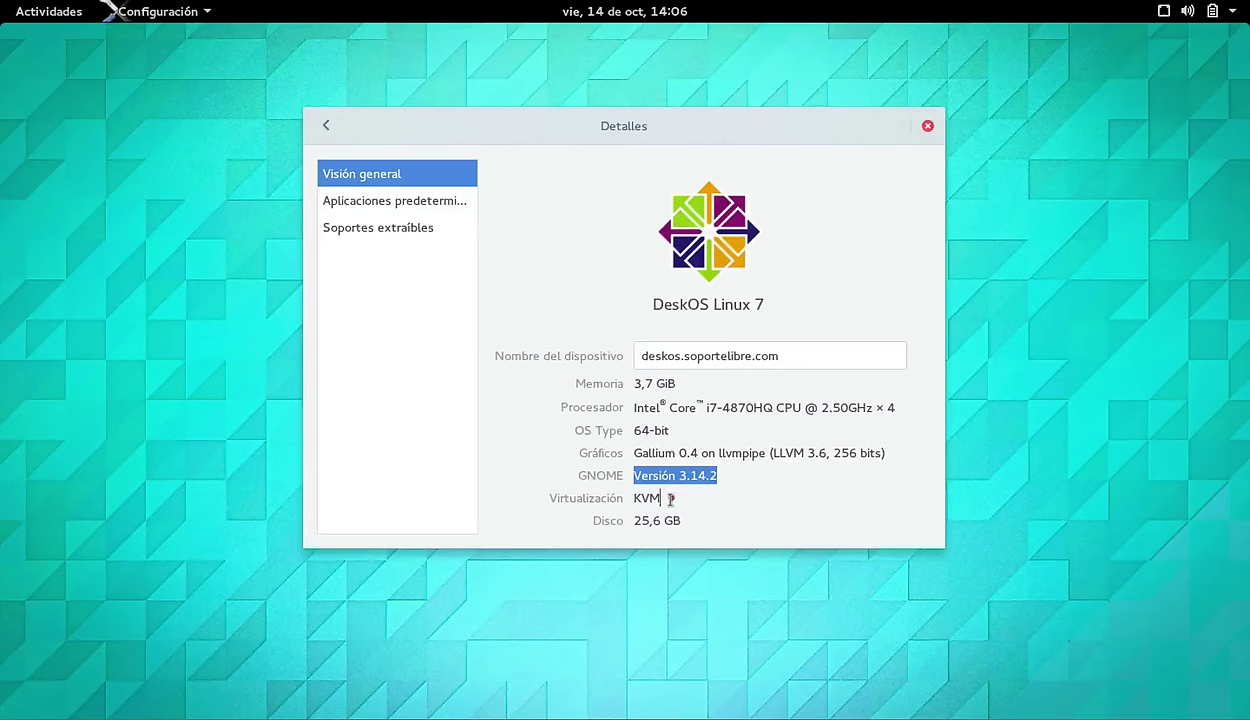
drag(670, 498, 539, 497)
drag(681, 520, 600, 517)
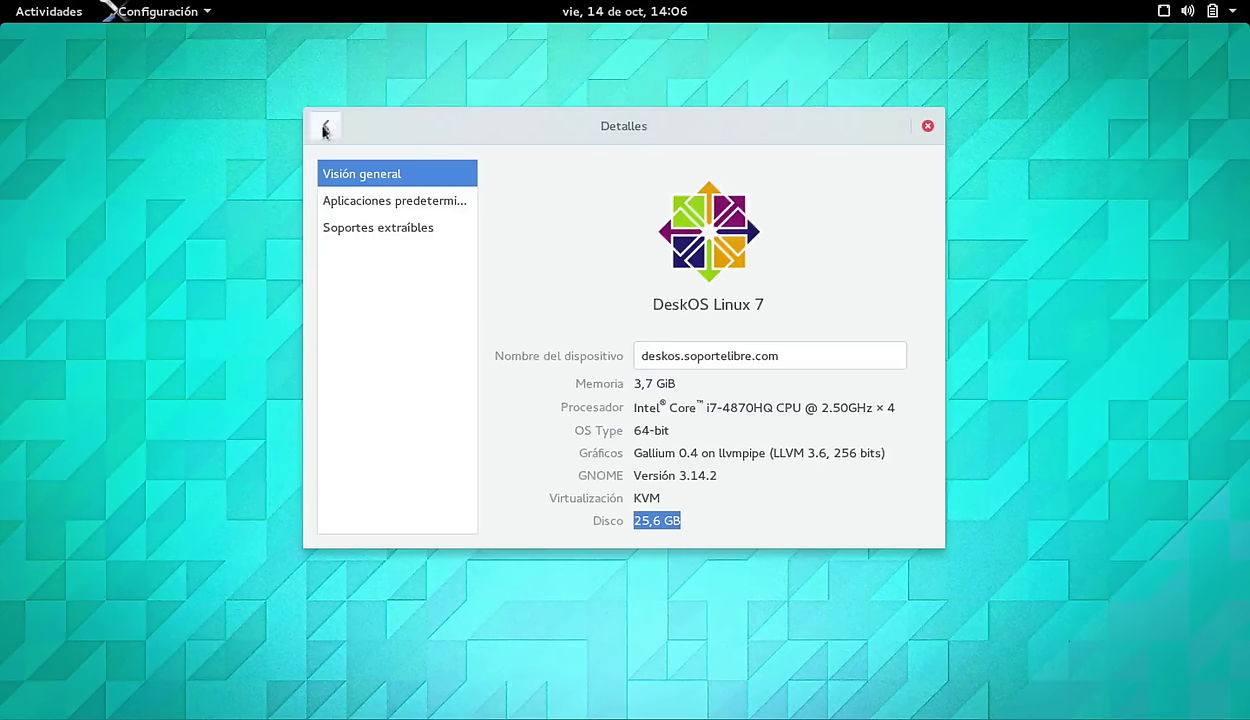
Review the default applications and the removable media handling in Detalles, and return to all settings
click(377, 204)
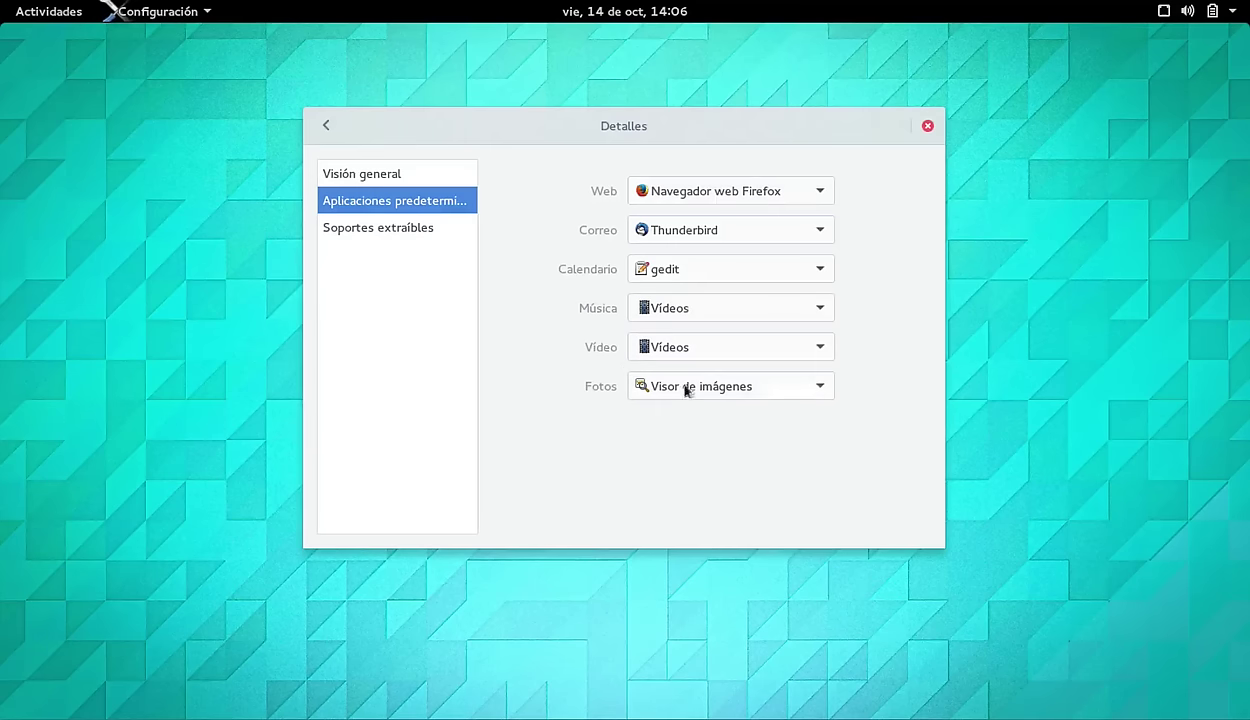
click(420, 240)
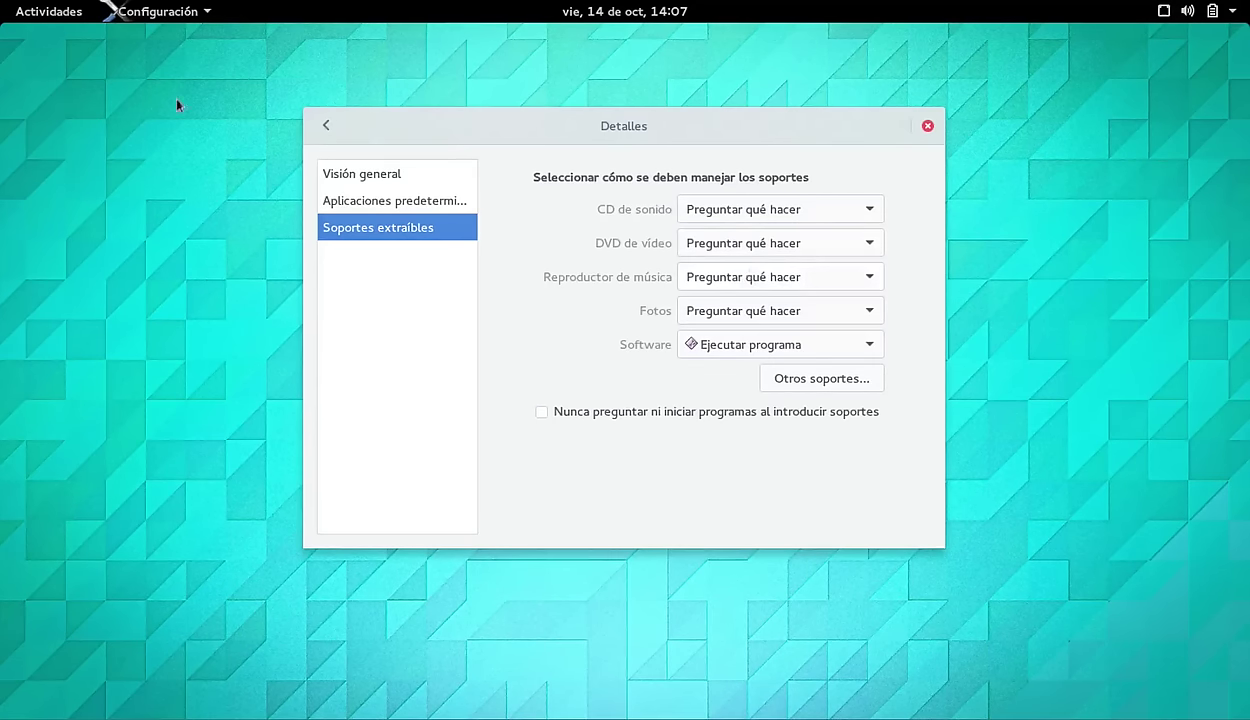
click(326, 125)
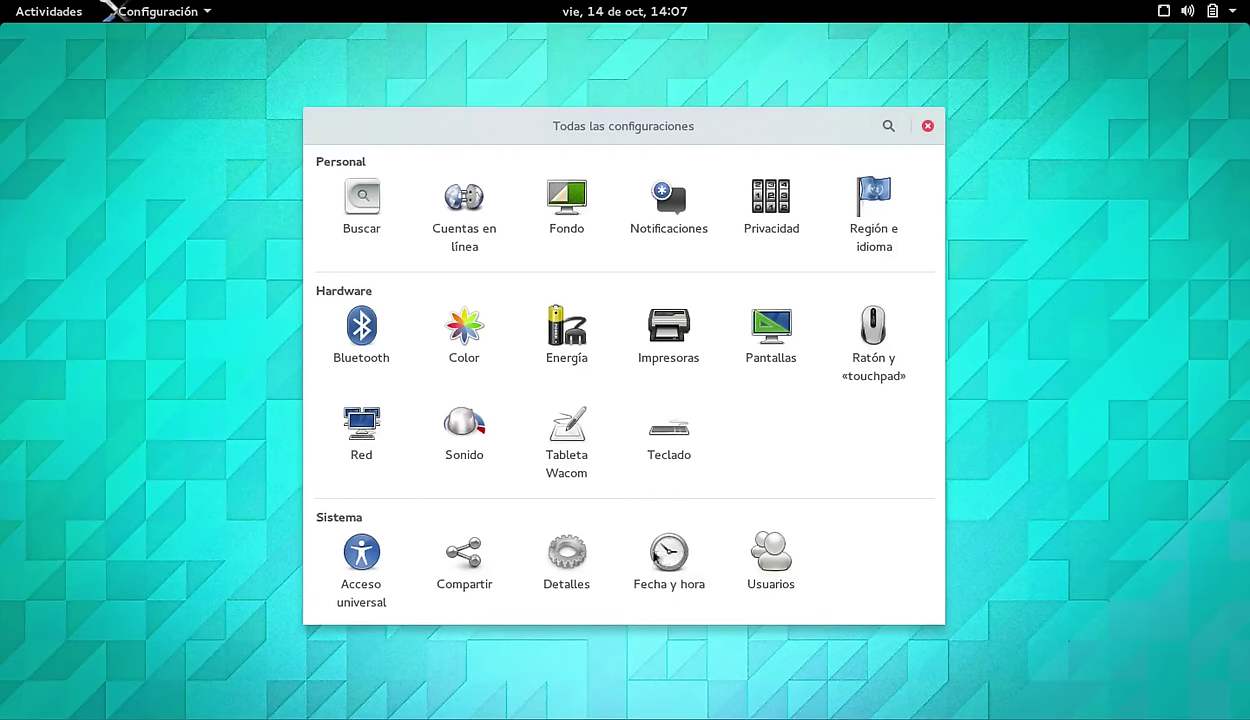
Review the Fecha y hora and Usuarios settings, and close the settings window
click(656, 550)
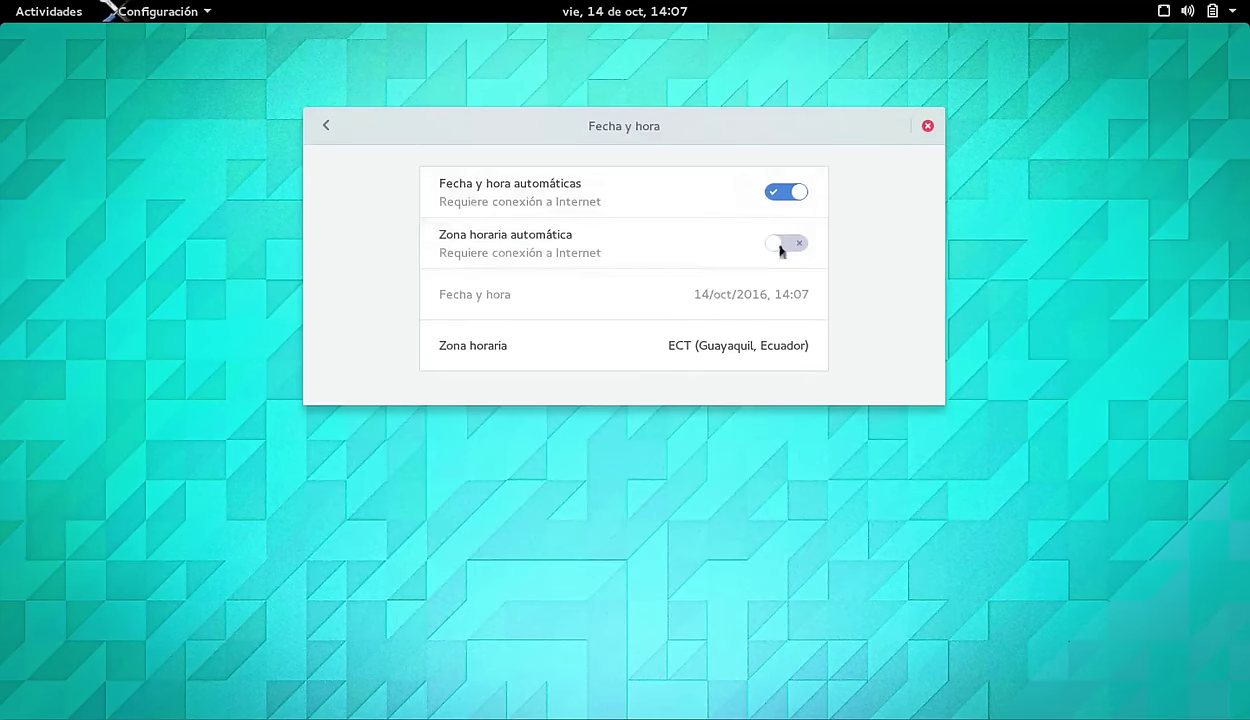
click(325, 125)
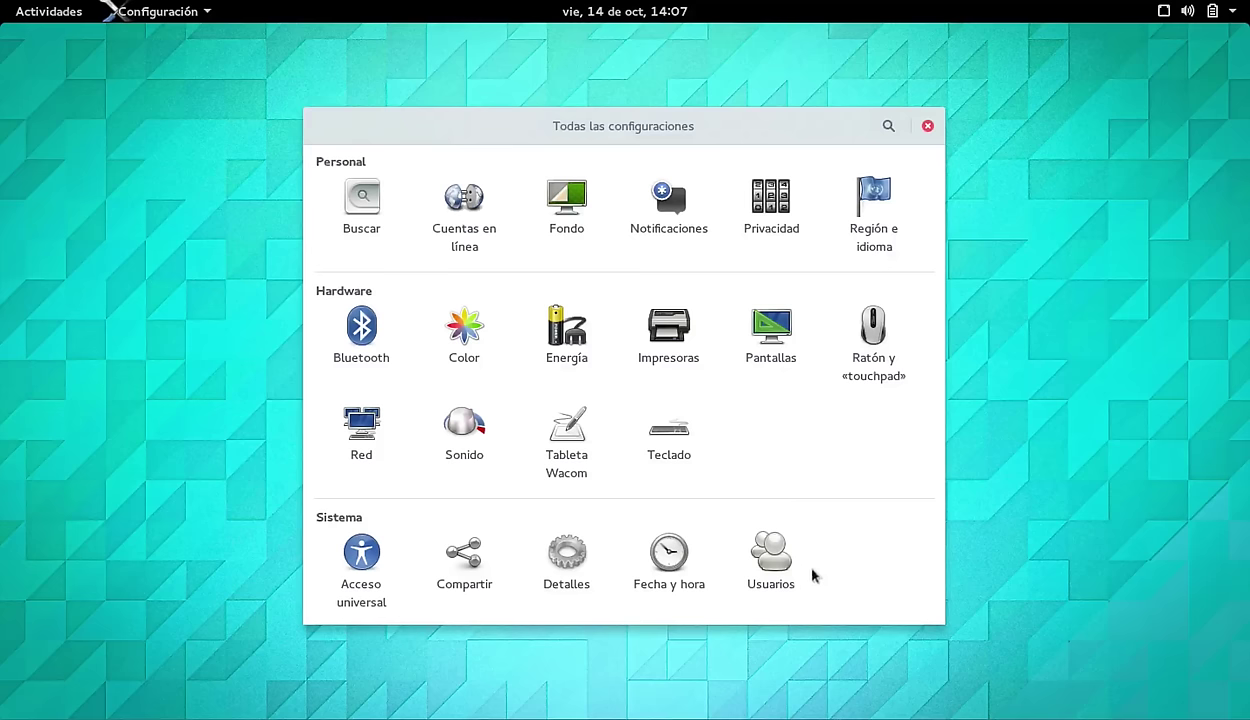
click(776, 565)
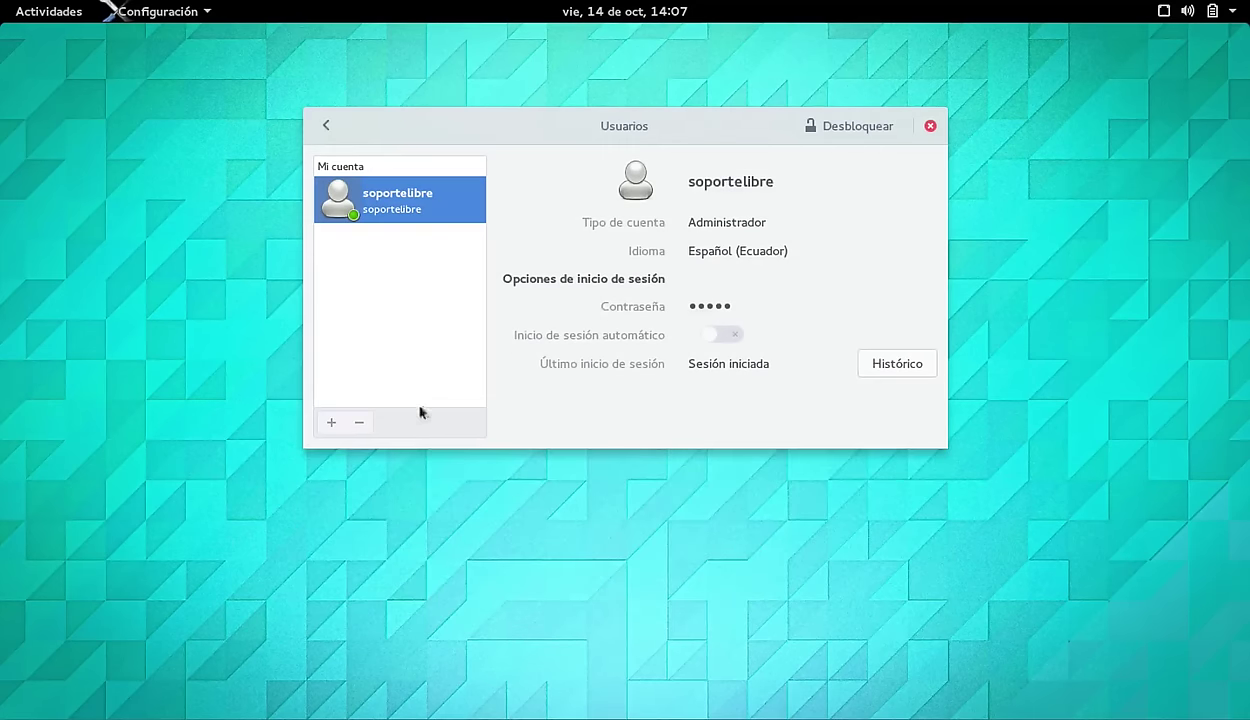
click(323, 427)
click(314, 131)
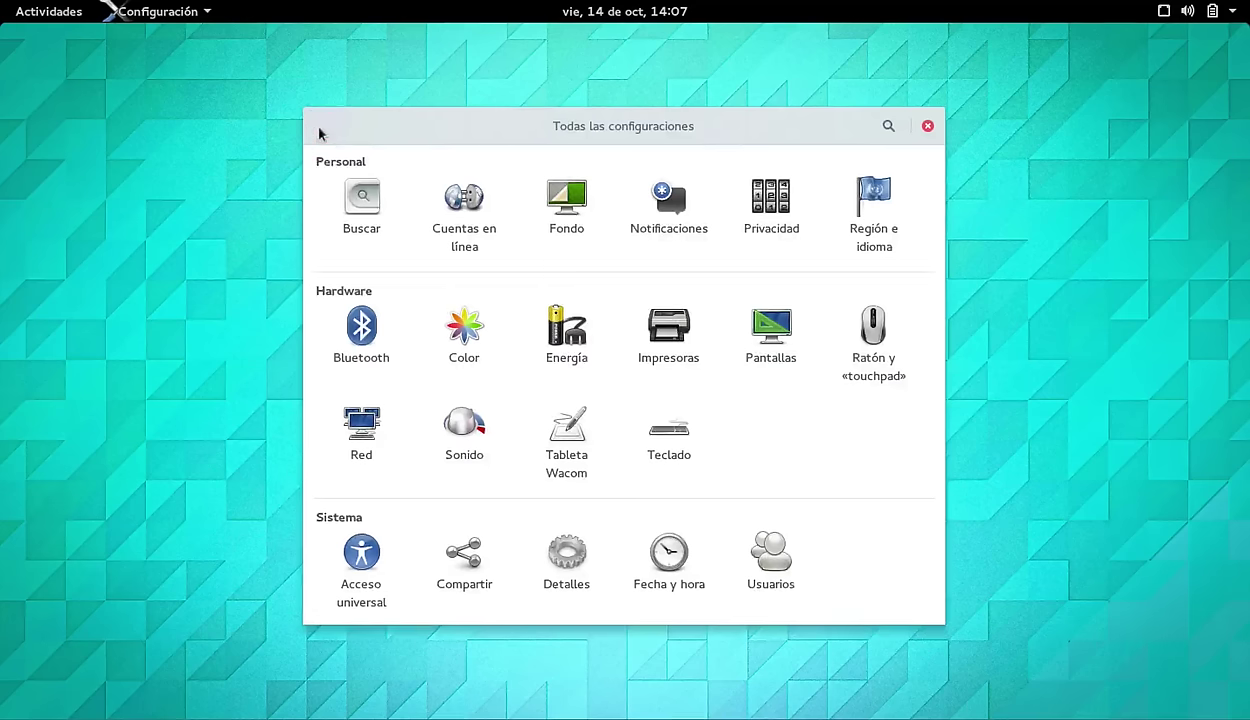
click(925, 125)
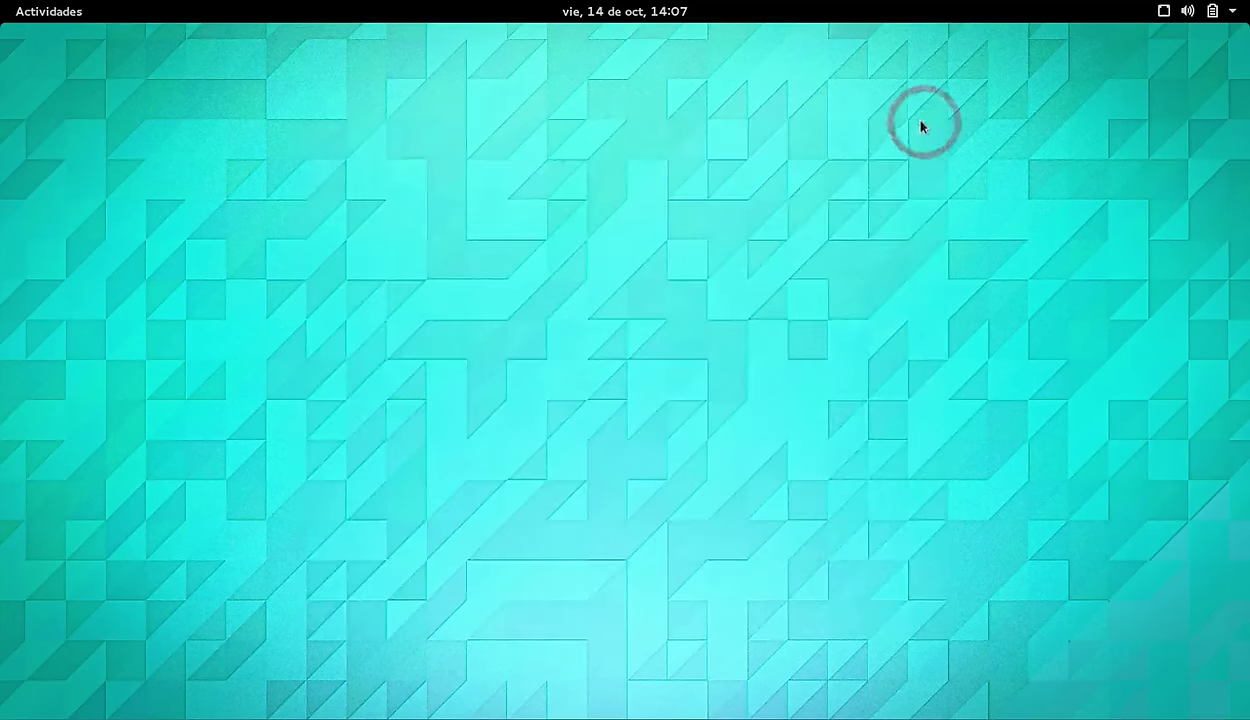